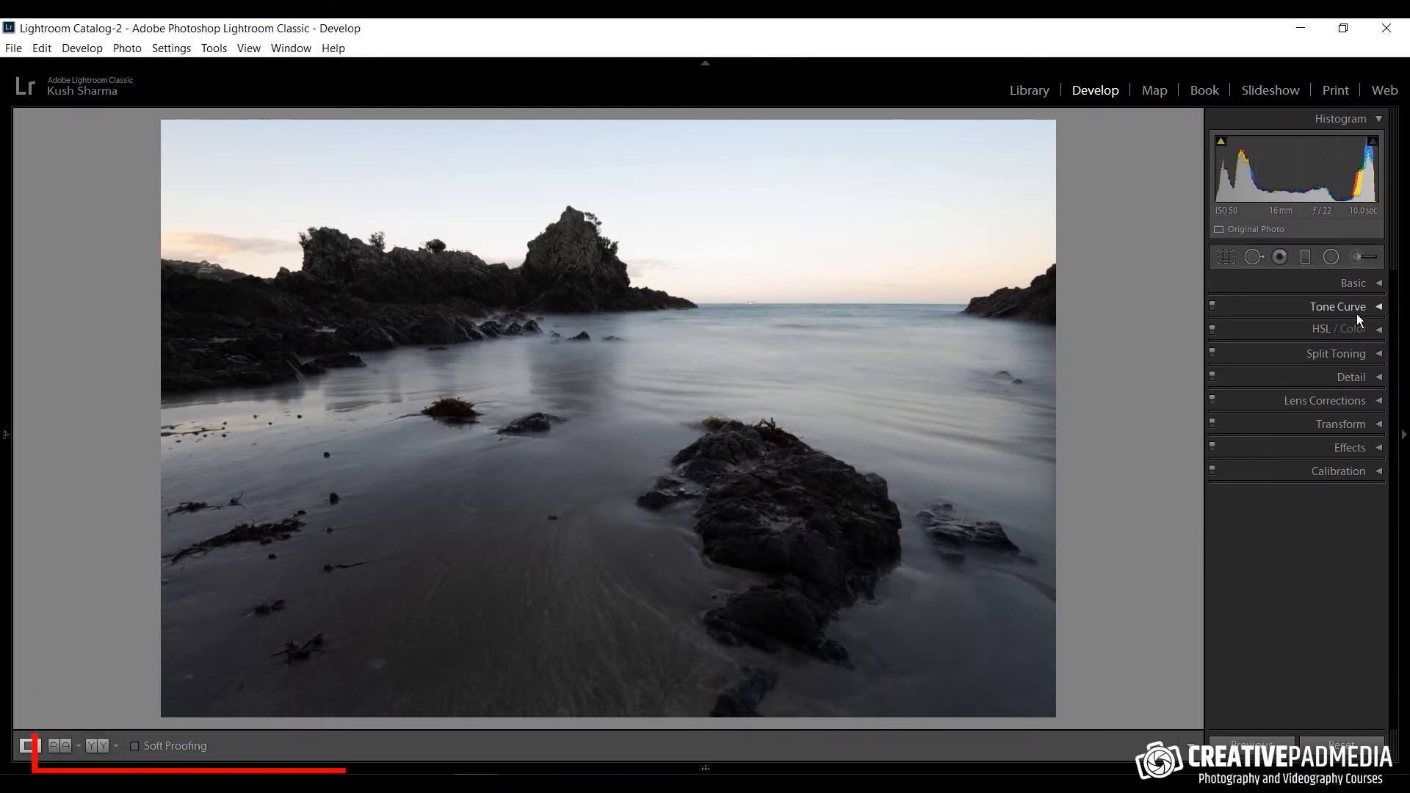
Try raising the photo's Exposure to +3.10 in the Basic adjustments and undo the change
click(1370, 283)
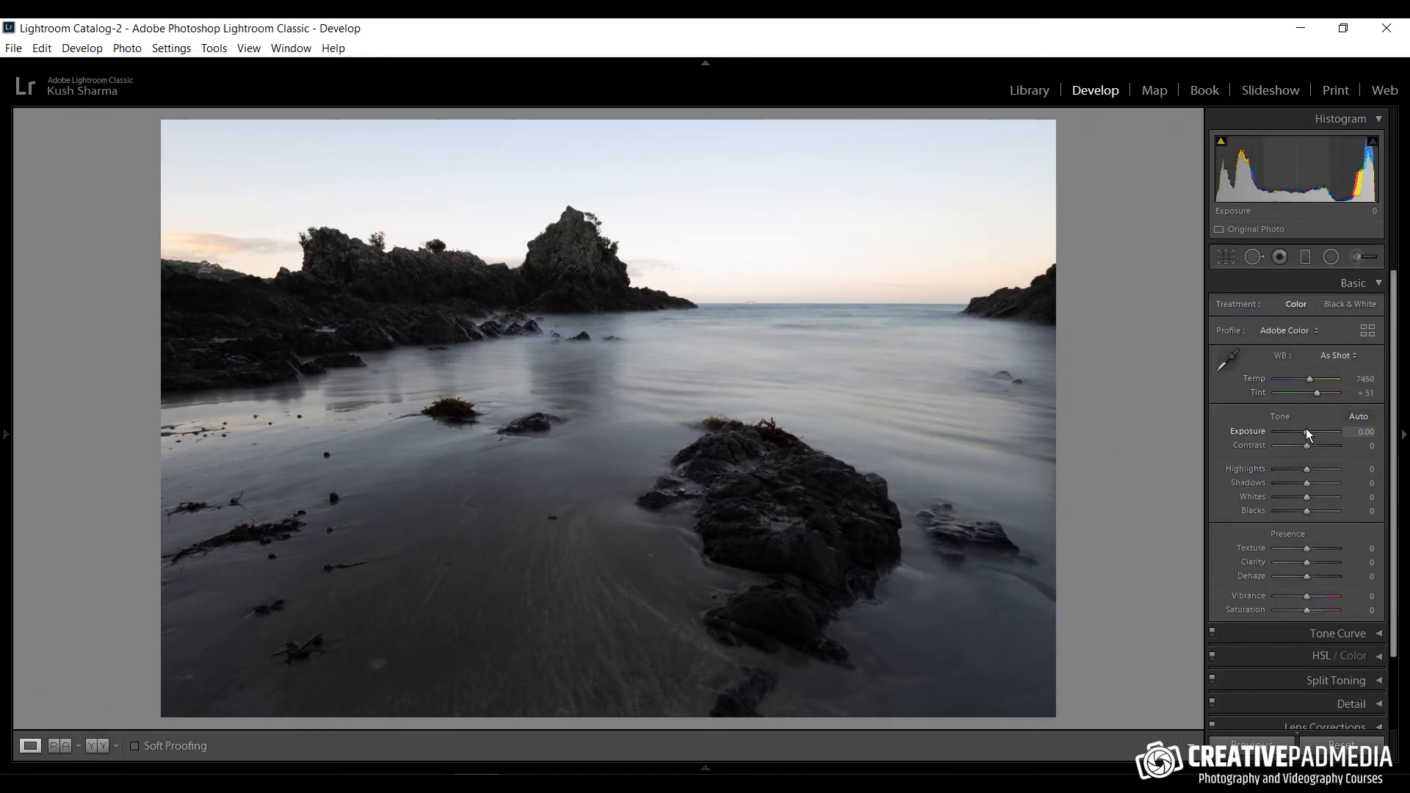
drag(1307, 431, 1326, 431)
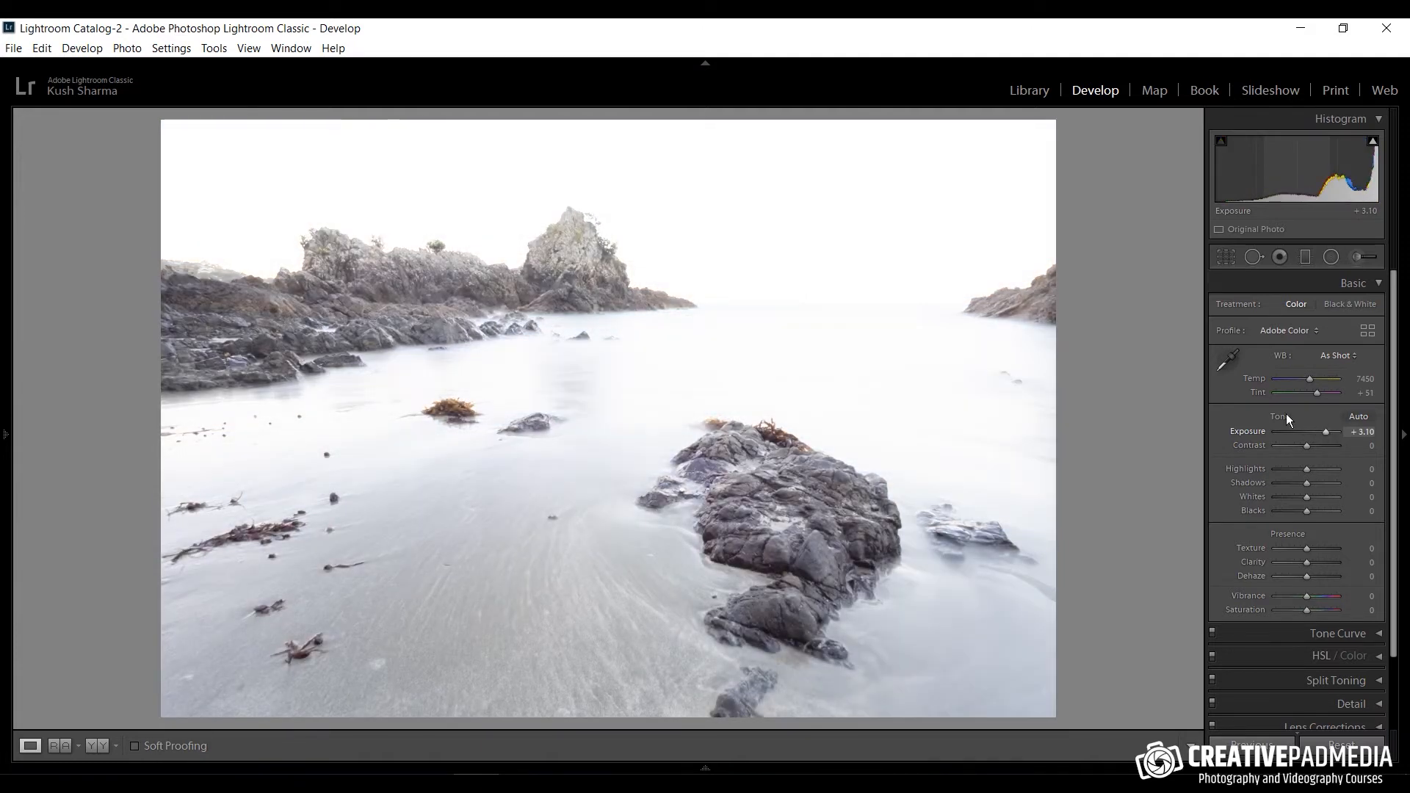
key(ctrl+z)
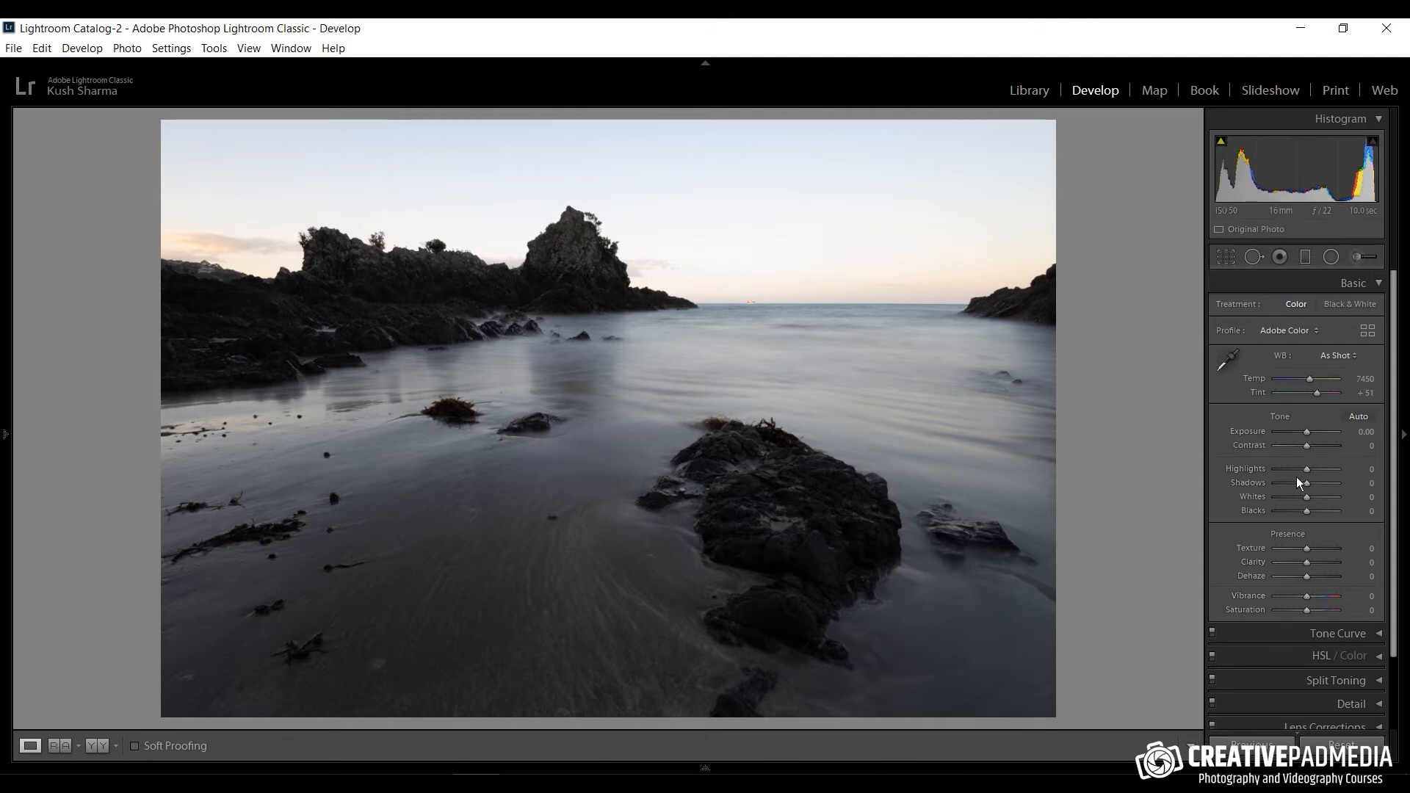
Set the photo's Shadows to +100 and its Highlights to −100
drag(1318, 482, 1388, 482)
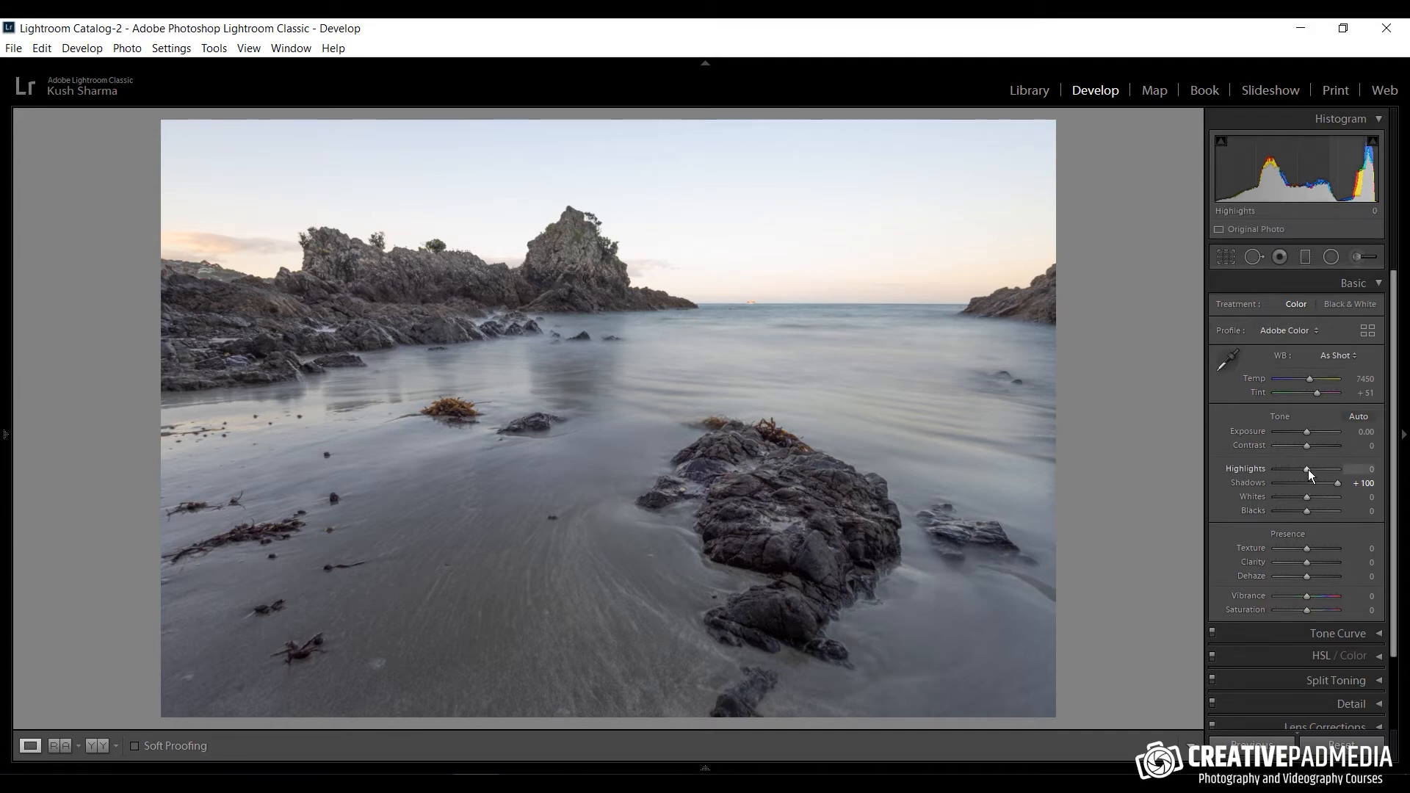
drag(1307, 469, 1263, 478)
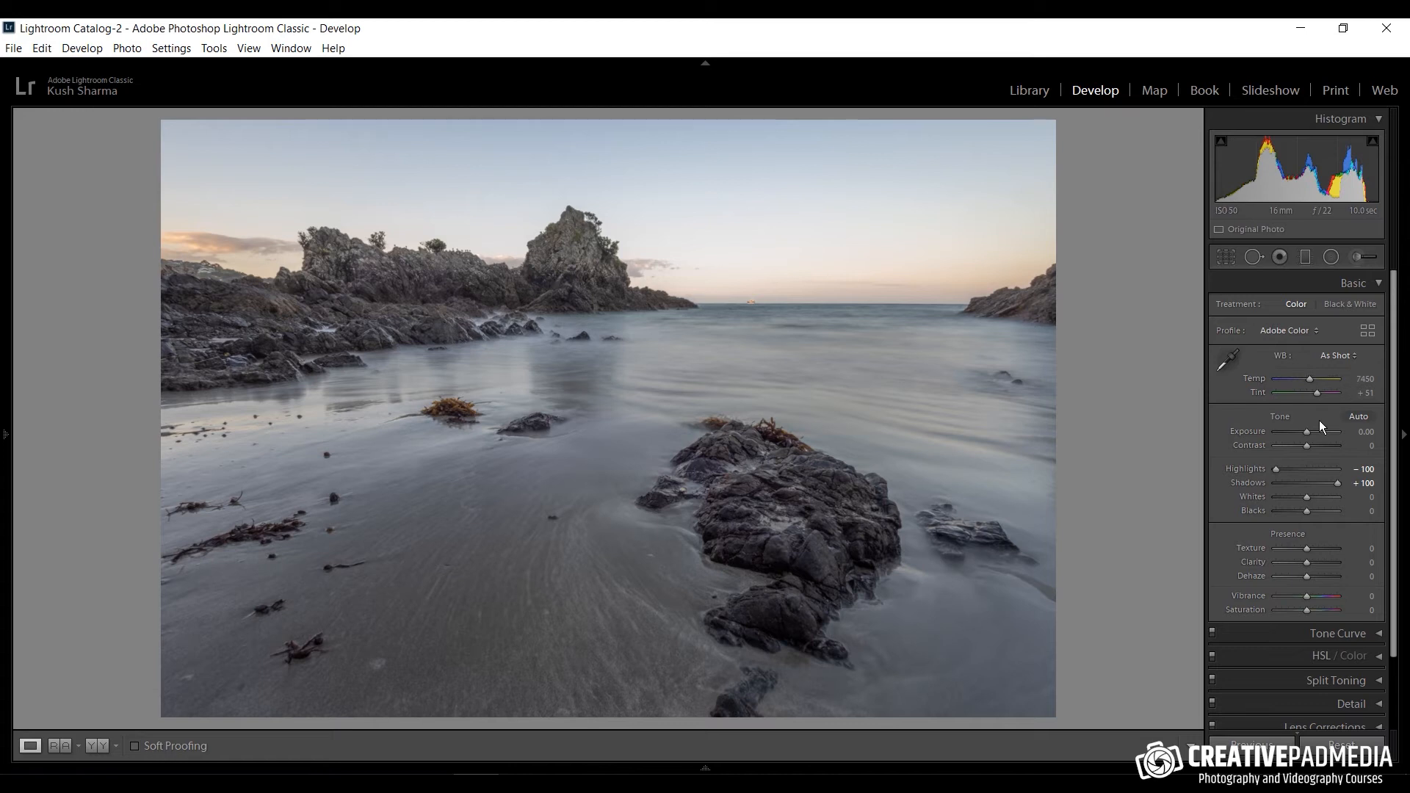
Compare the adjusted photo several times with its unedited Before version
key(backslash)
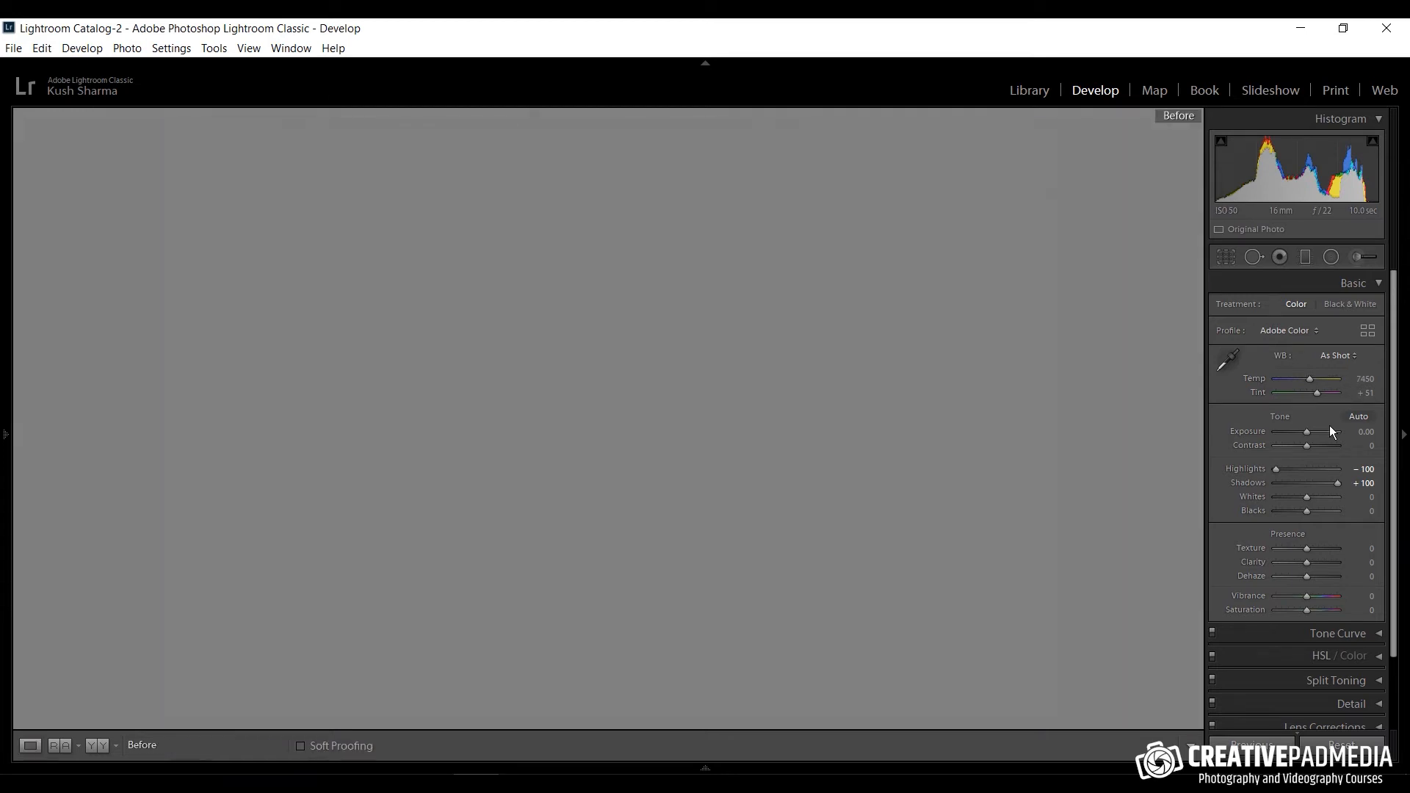
key(backslash)
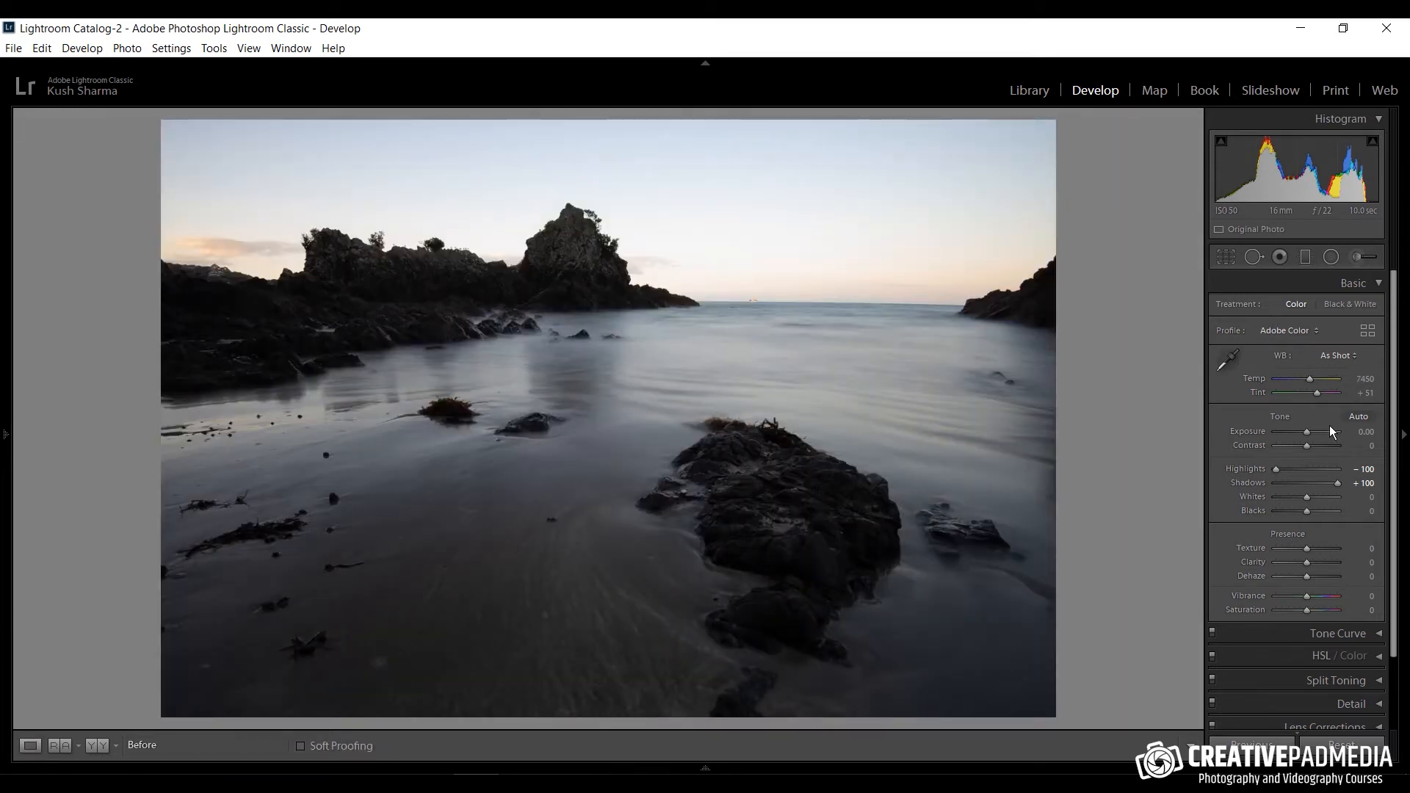
key(backslash)
key(backslash)
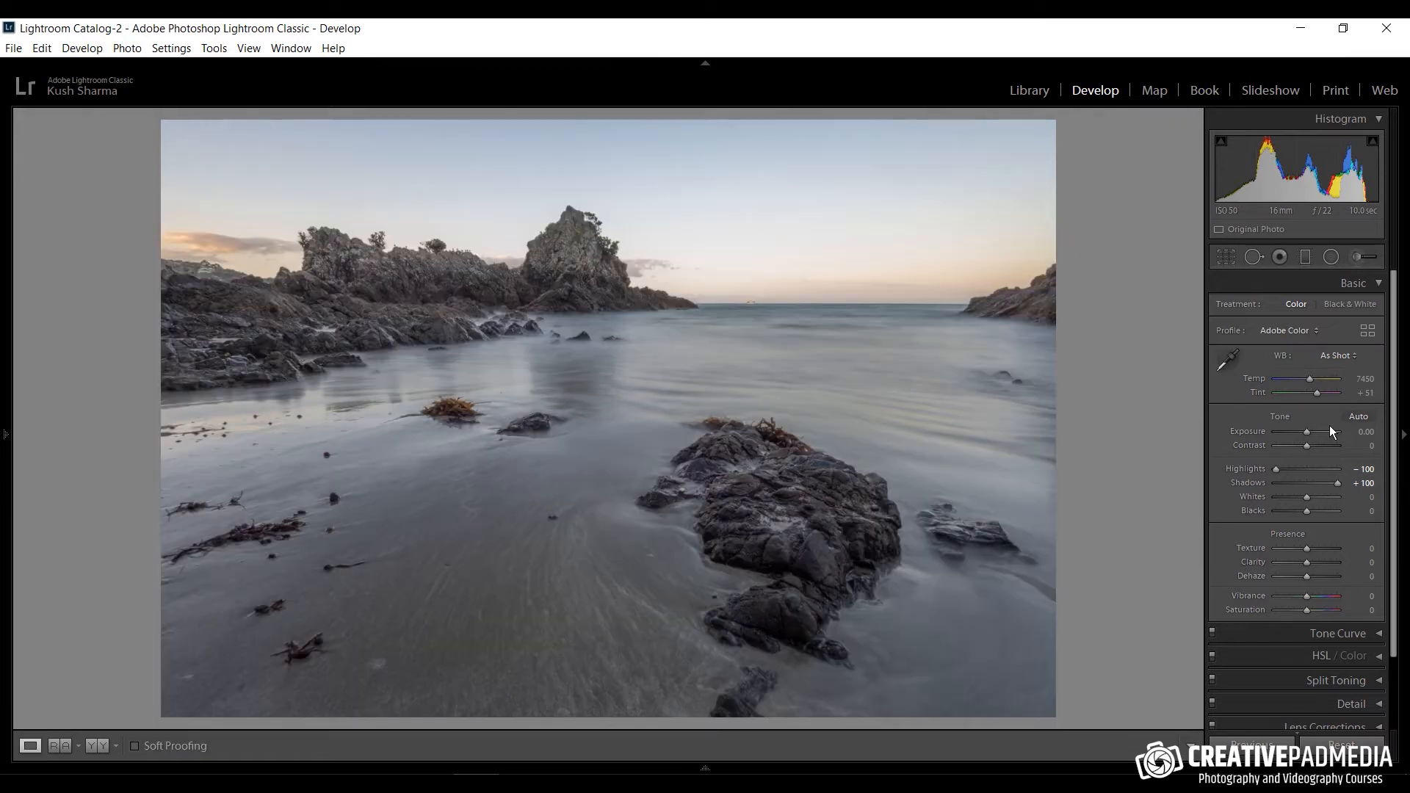
key(backslash)
key(backslash)
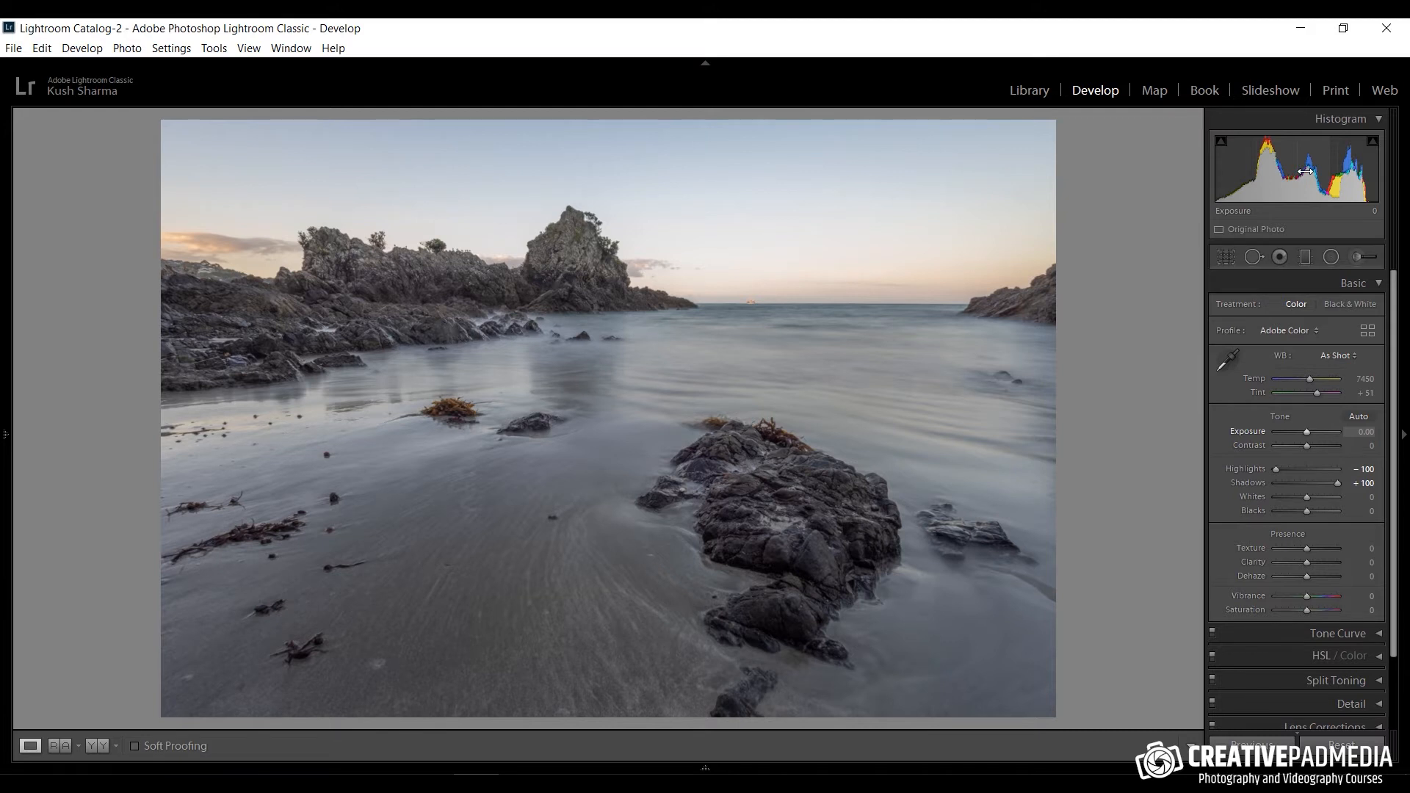
key(backslash)
key(backslash)
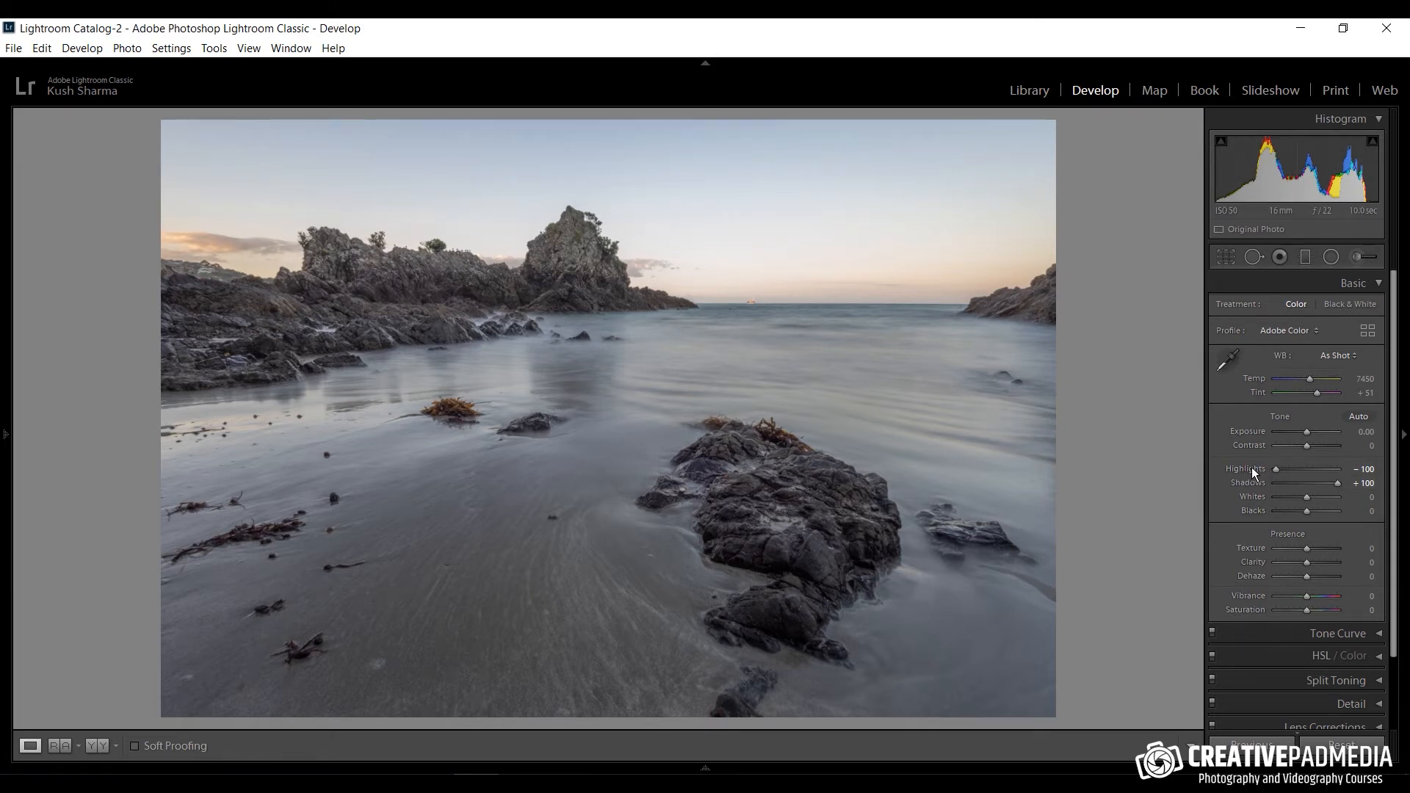
Reset Highlights and Shadows to 0, and reapply Highlights at −100 and Shadows at +100
double_click(1251, 467)
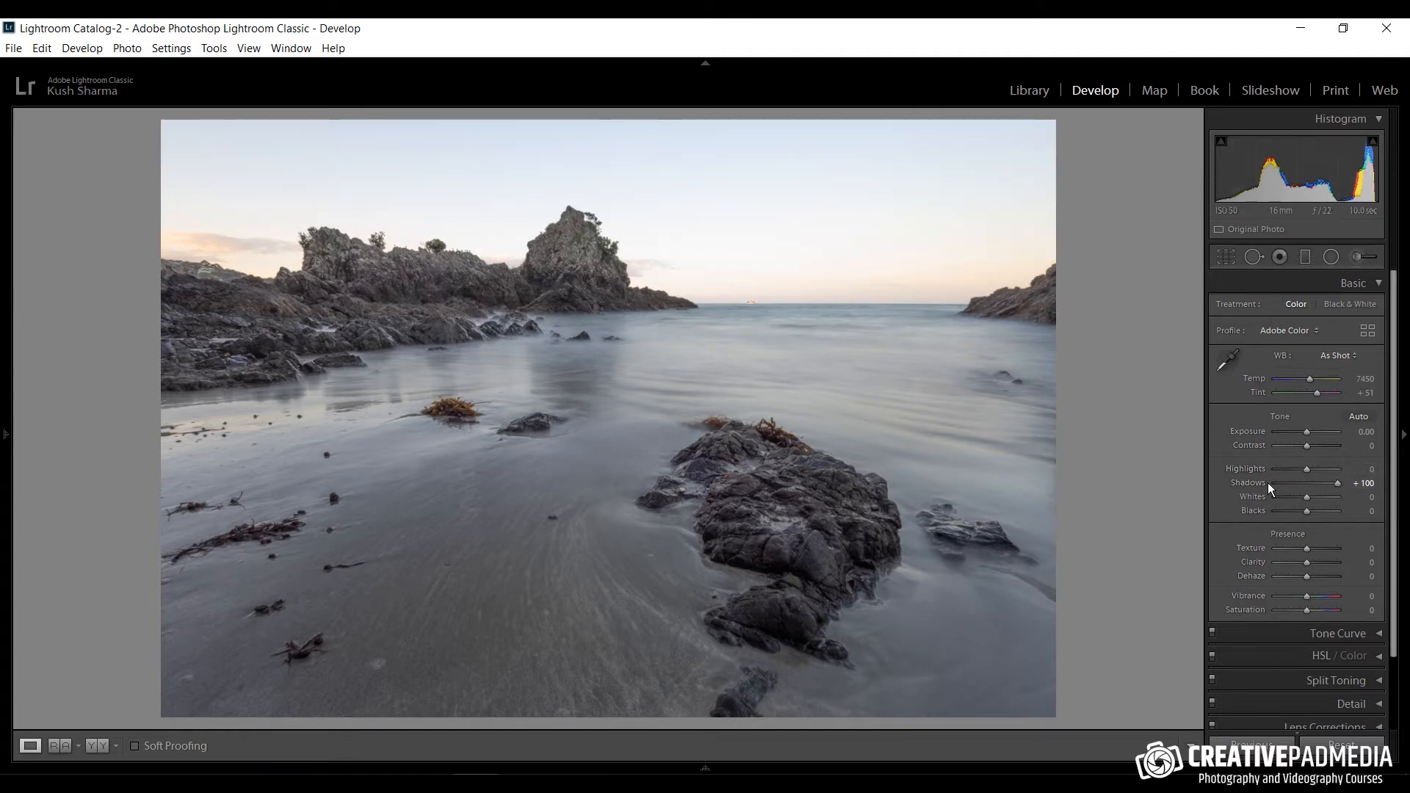
double_click(1243, 482)
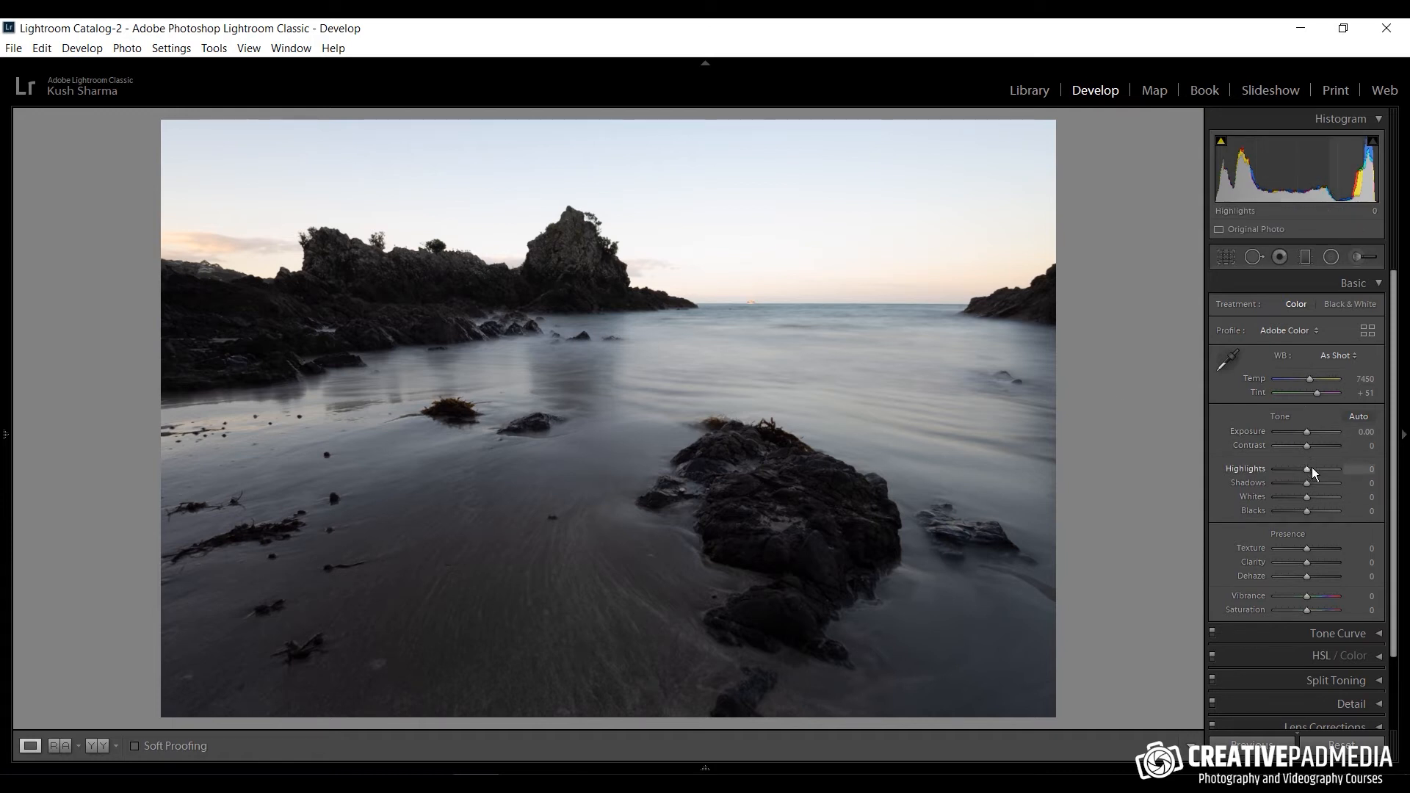
drag(1312, 468, 1280, 469)
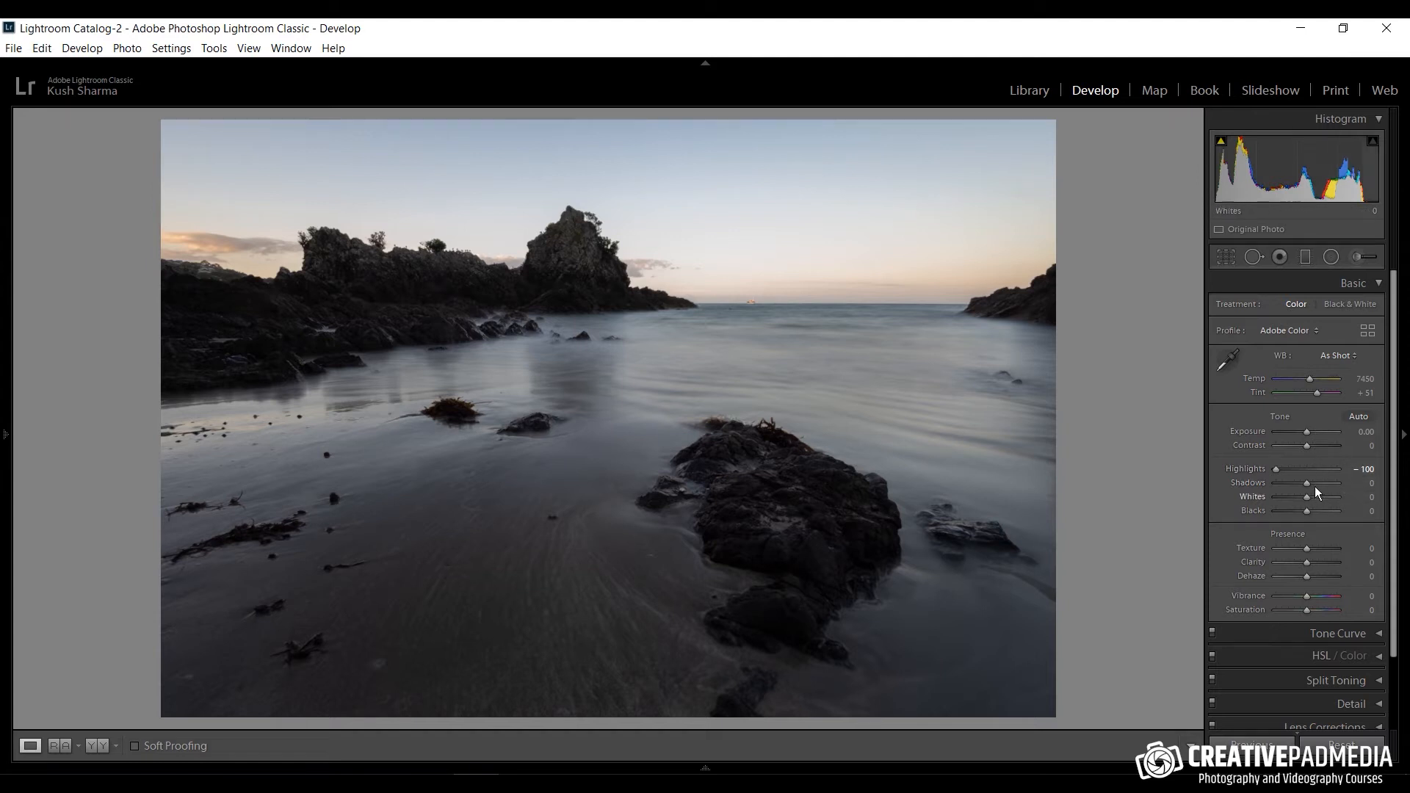
drag(1308, 483, 1348, 476)
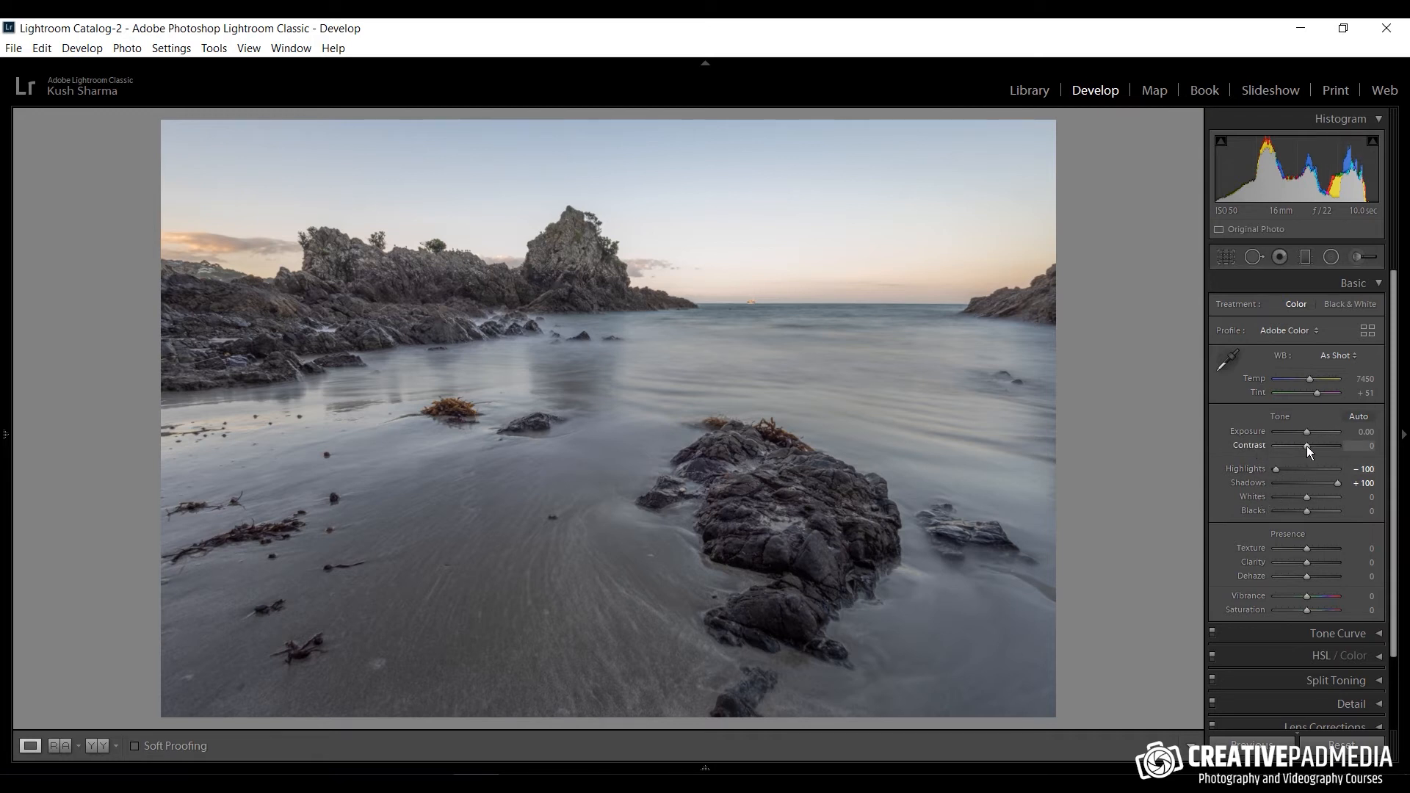
Try Contrast at +57 and +86 and Tint at −32, undoing the Tint change and resetting Contrast to 0
mouse_move(1310, 445)
mouse_down()
mouse_move(1340, 446)
mouse_move(1292, 445)
mouse_move(1326, 447)
mouse_up()
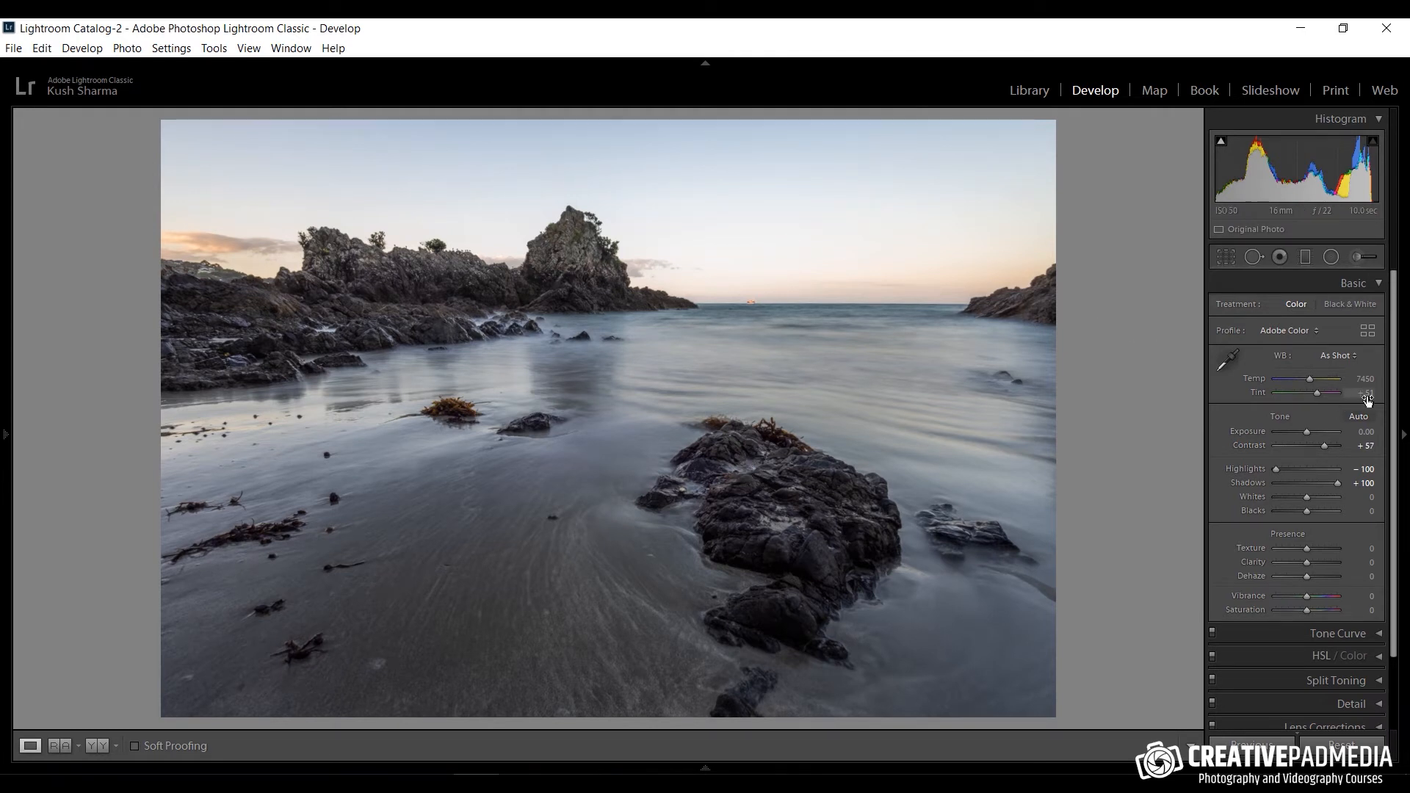
drag(1316, 393, 1302, 398)
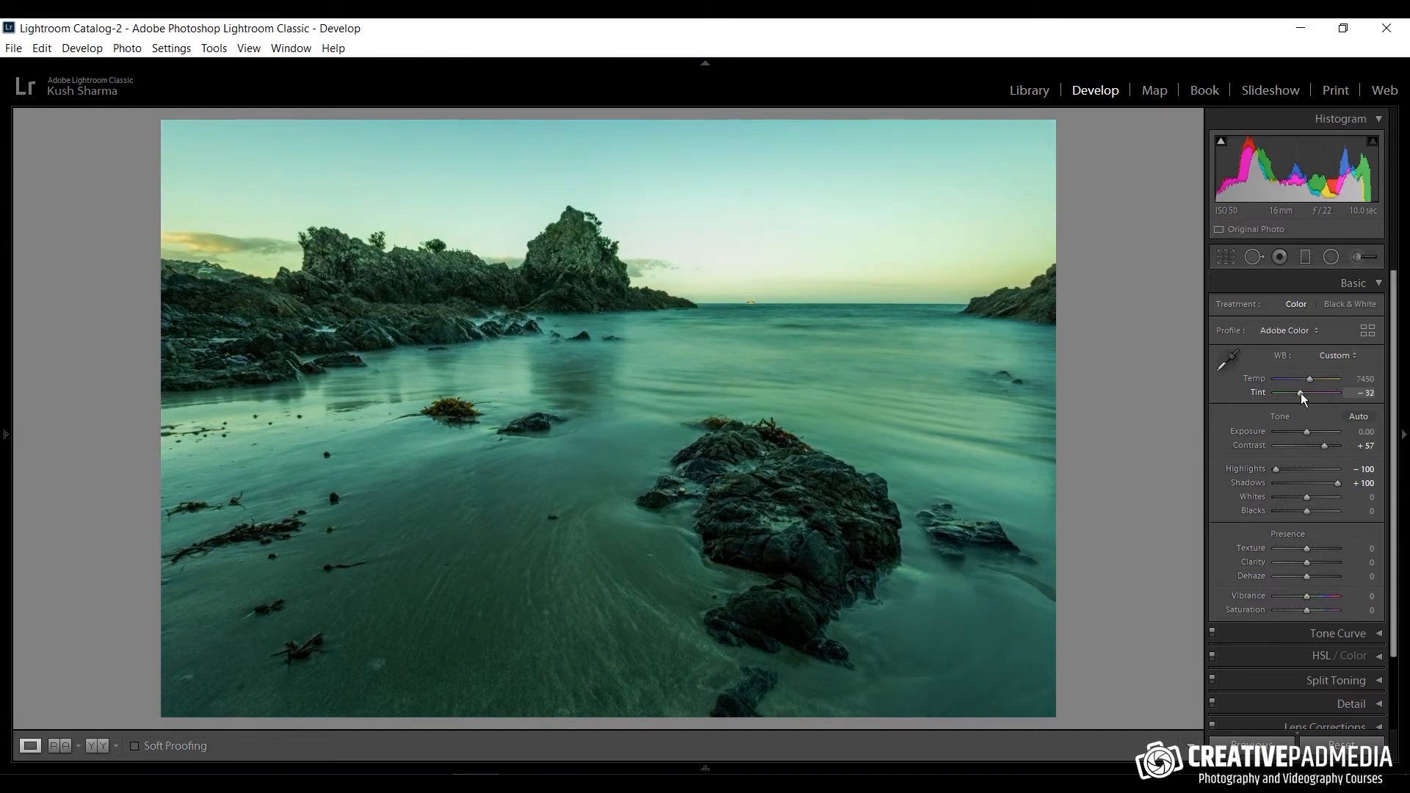
key(ctrl+z)
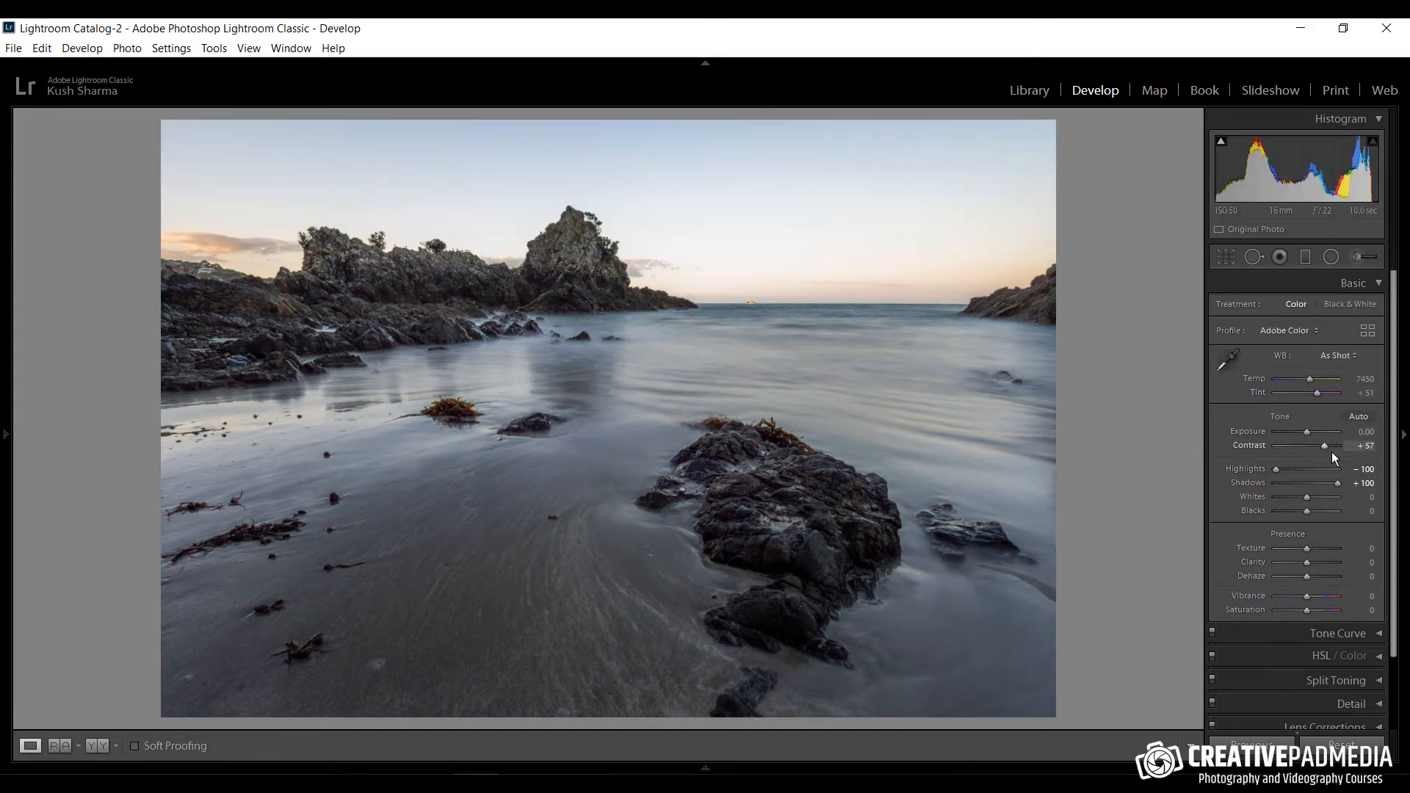
mouse_move(1323, 448)
mouse_down()
mouse_move(1302, 436)
mouse_move(1324, 444)
mouse_move(1311, 448)
mouse_up()
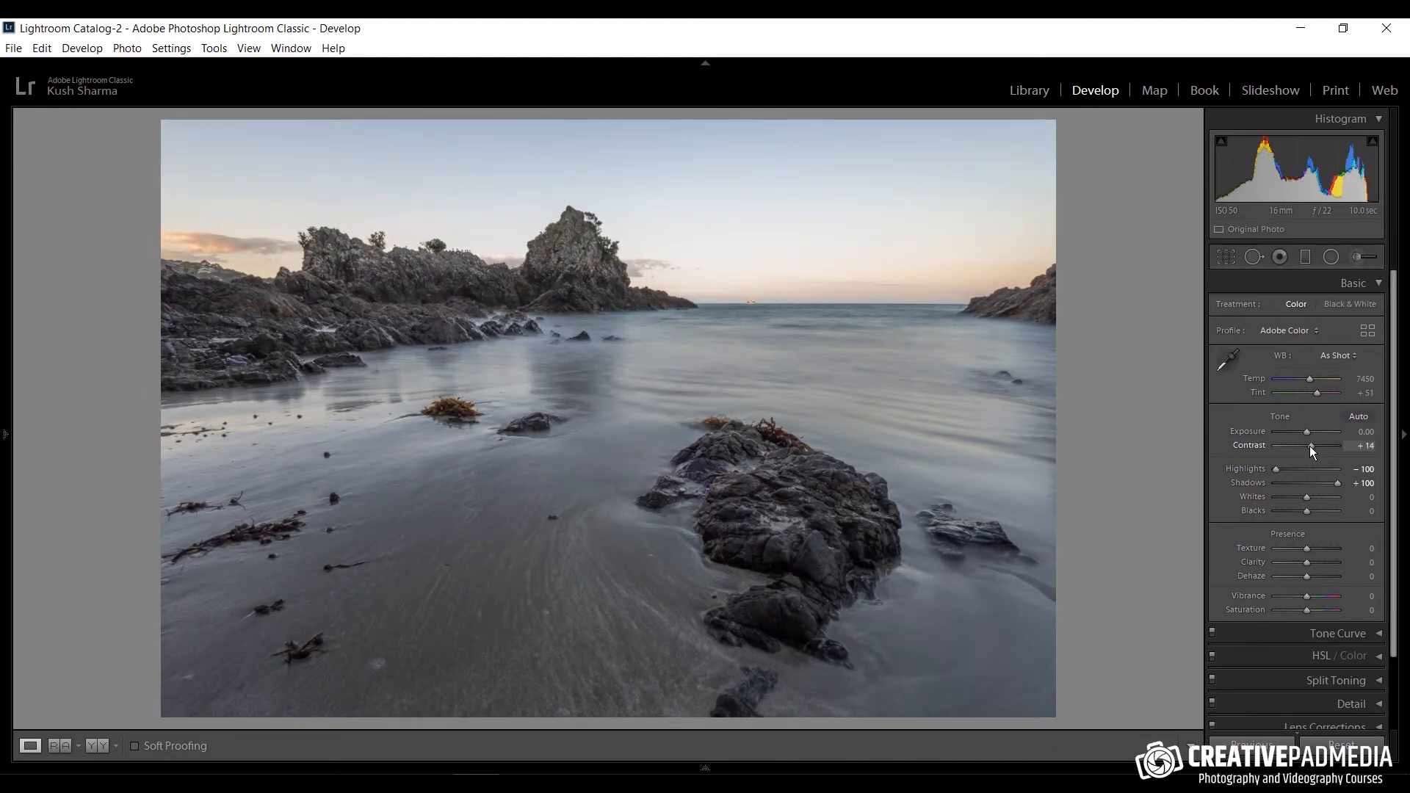
drag(1310, 447, 1331, 446)
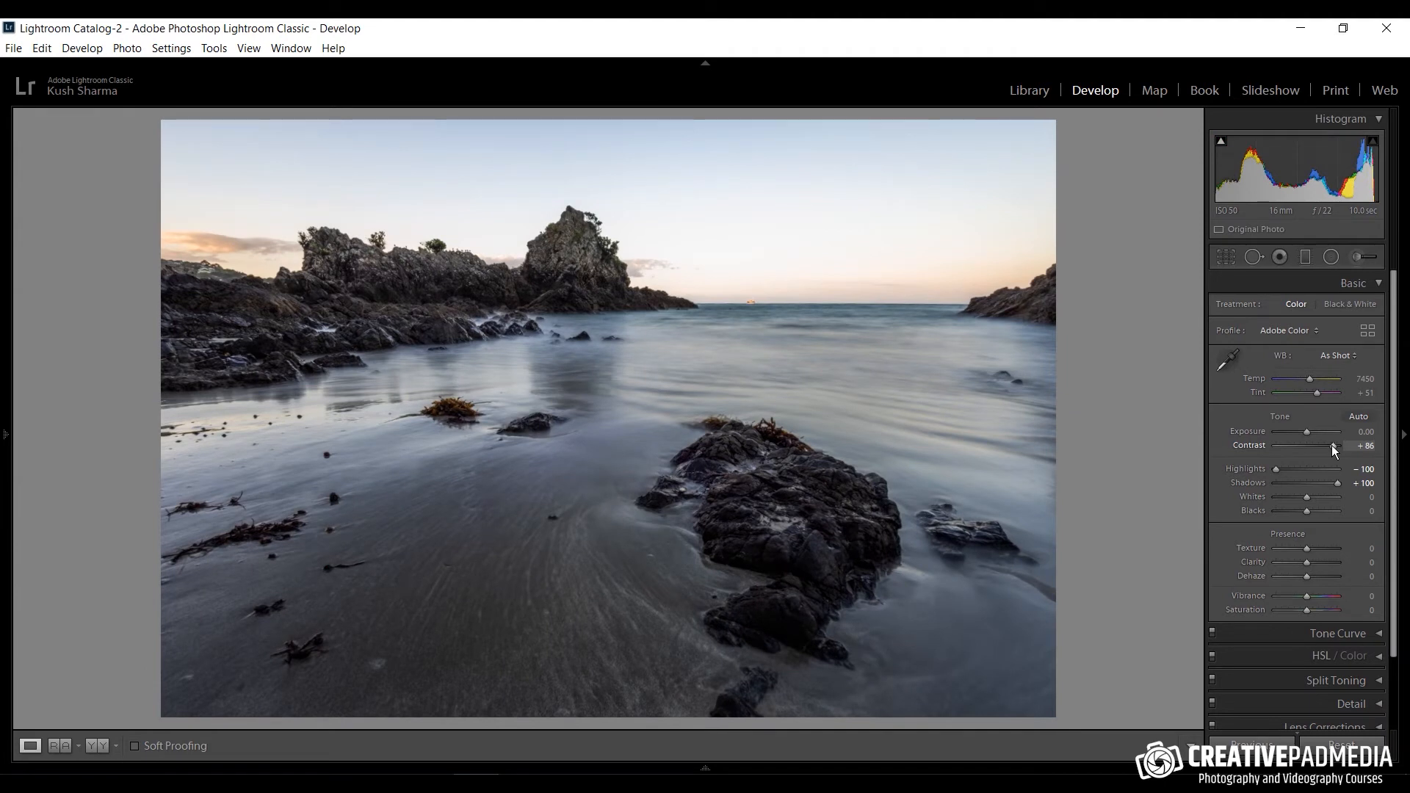
double_click(1255, 445)
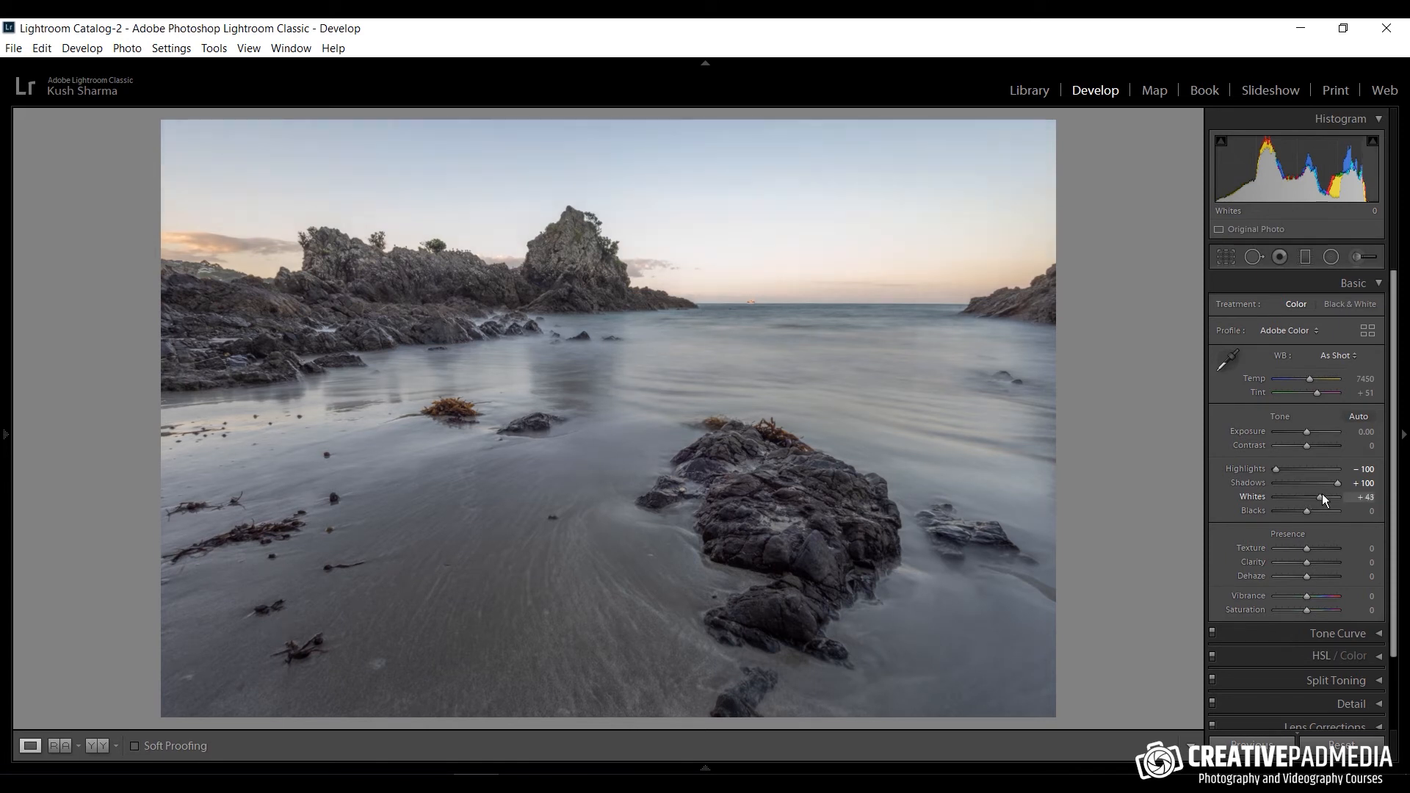
Raise the Whites to +88 and check the highlight clipping from the histogram
drag(1322, 495, 1333, 492)
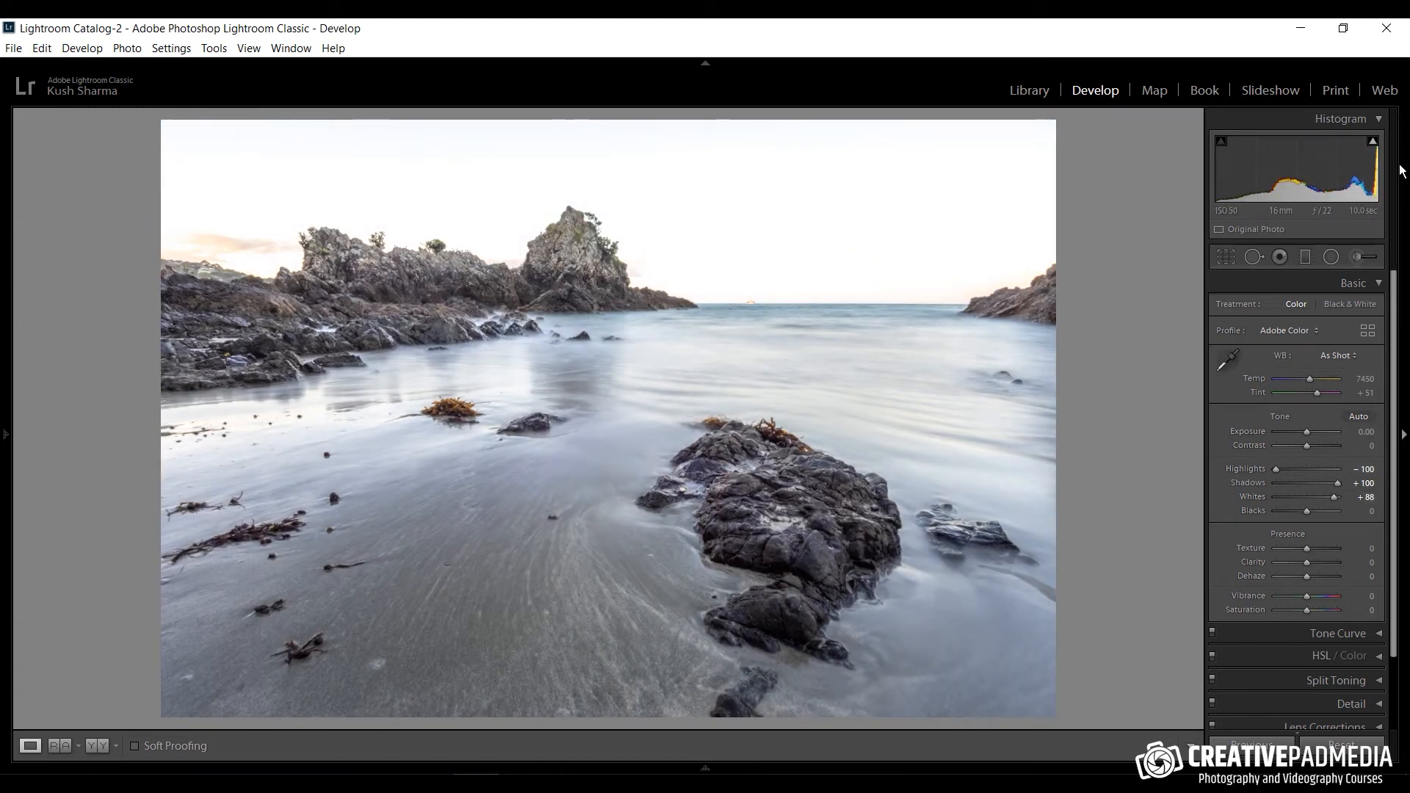
click(1374, 145)
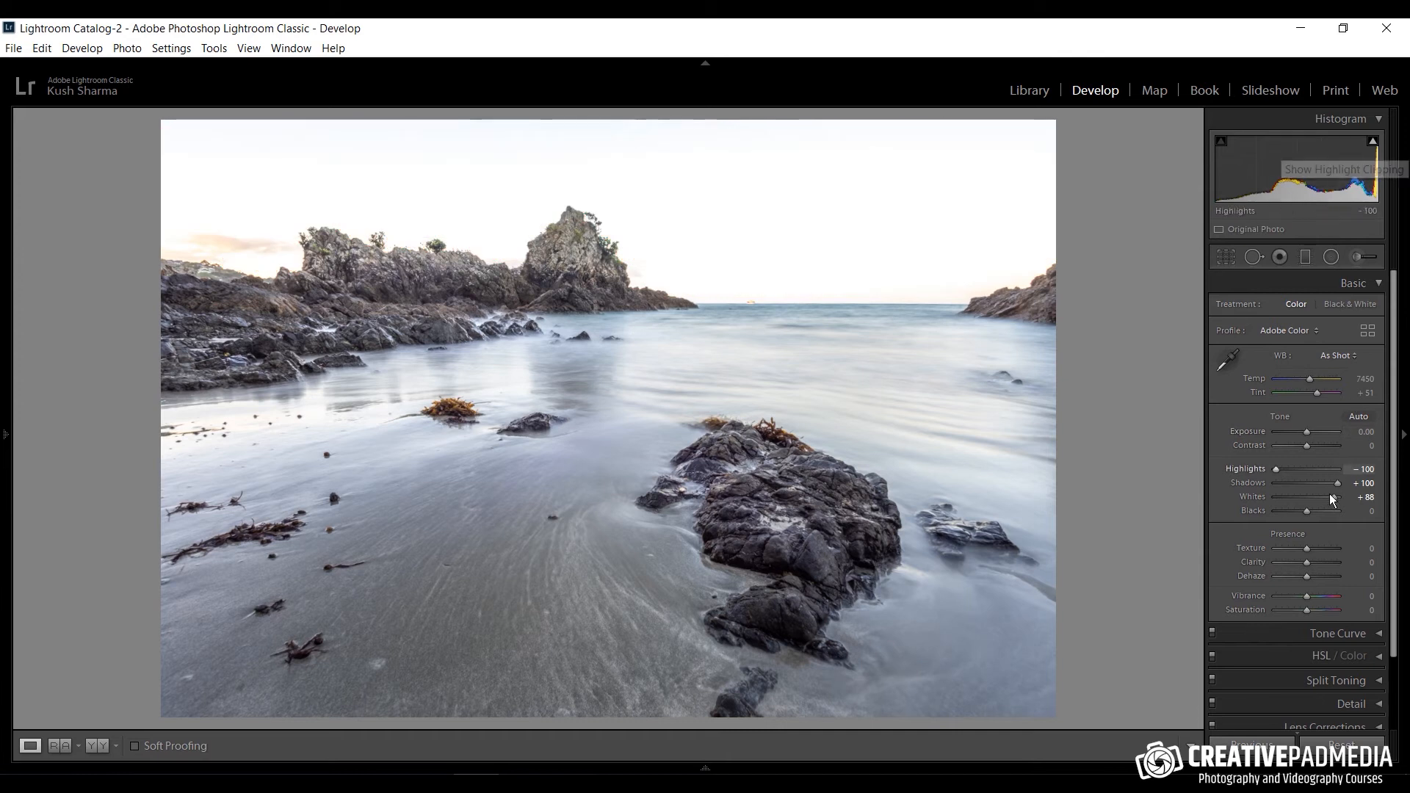
Lower the Blacks to −100 and check the shadow clipping overlay on the photo
drag(1306, 510, 1247, 515)
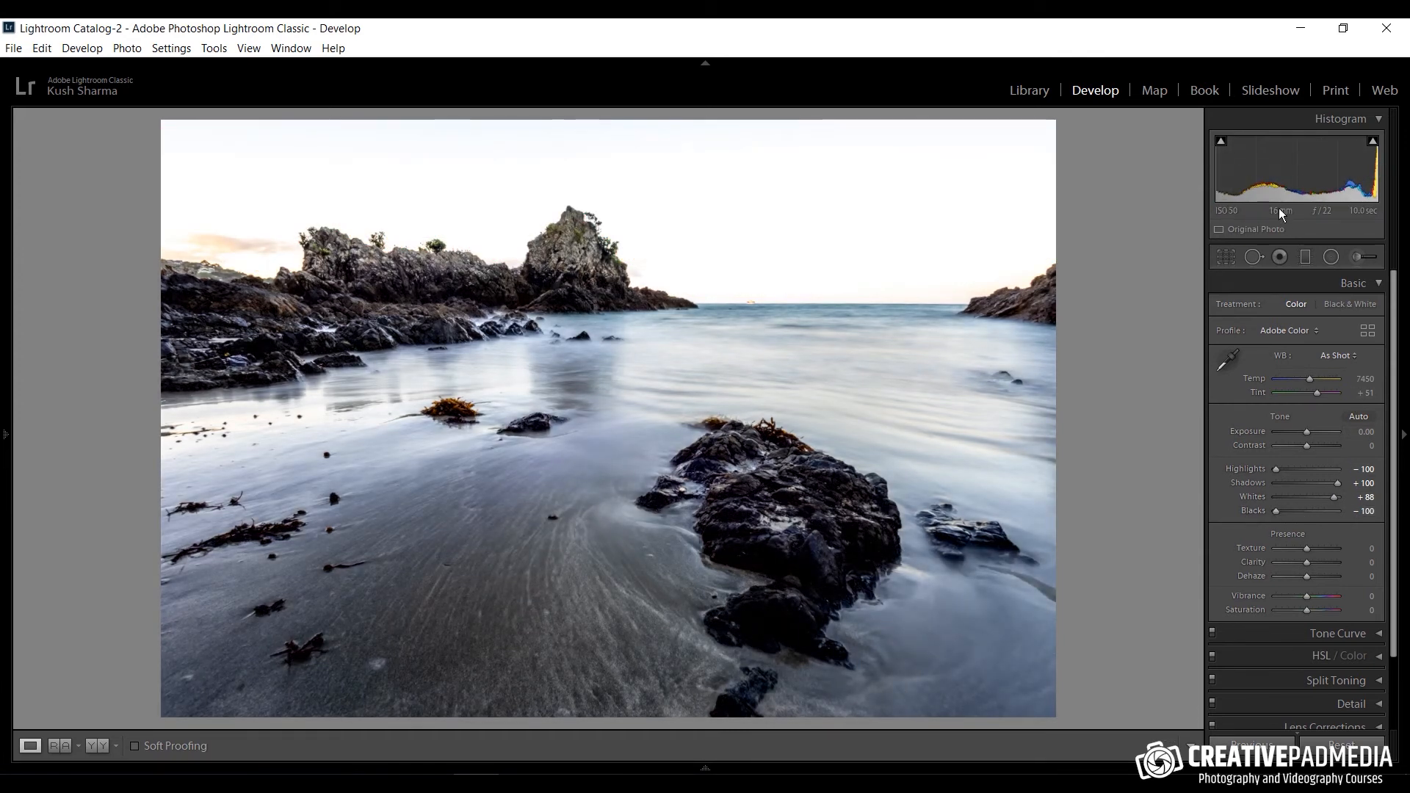
mouse_move(1222, 143)
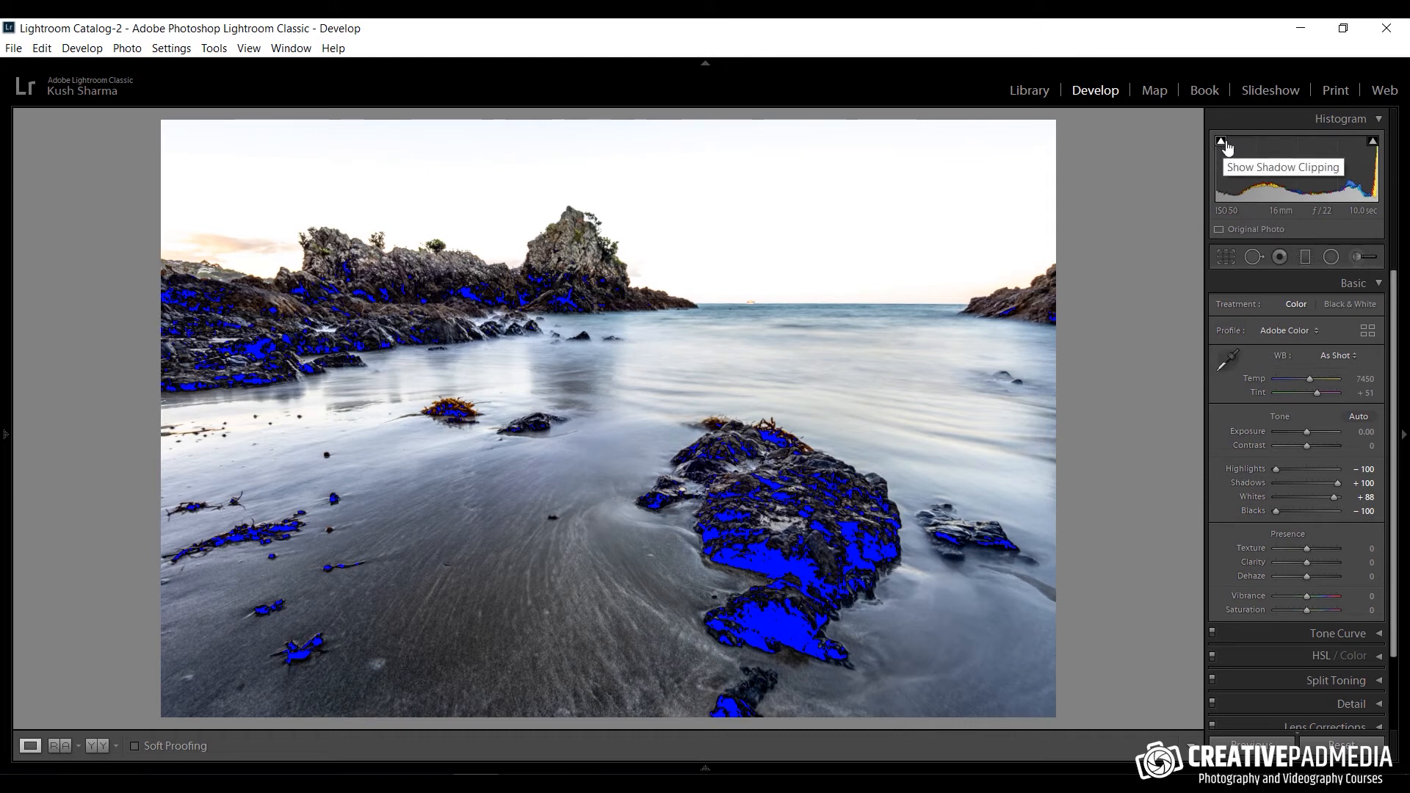
click(1220, 143)
click(1220, 143)
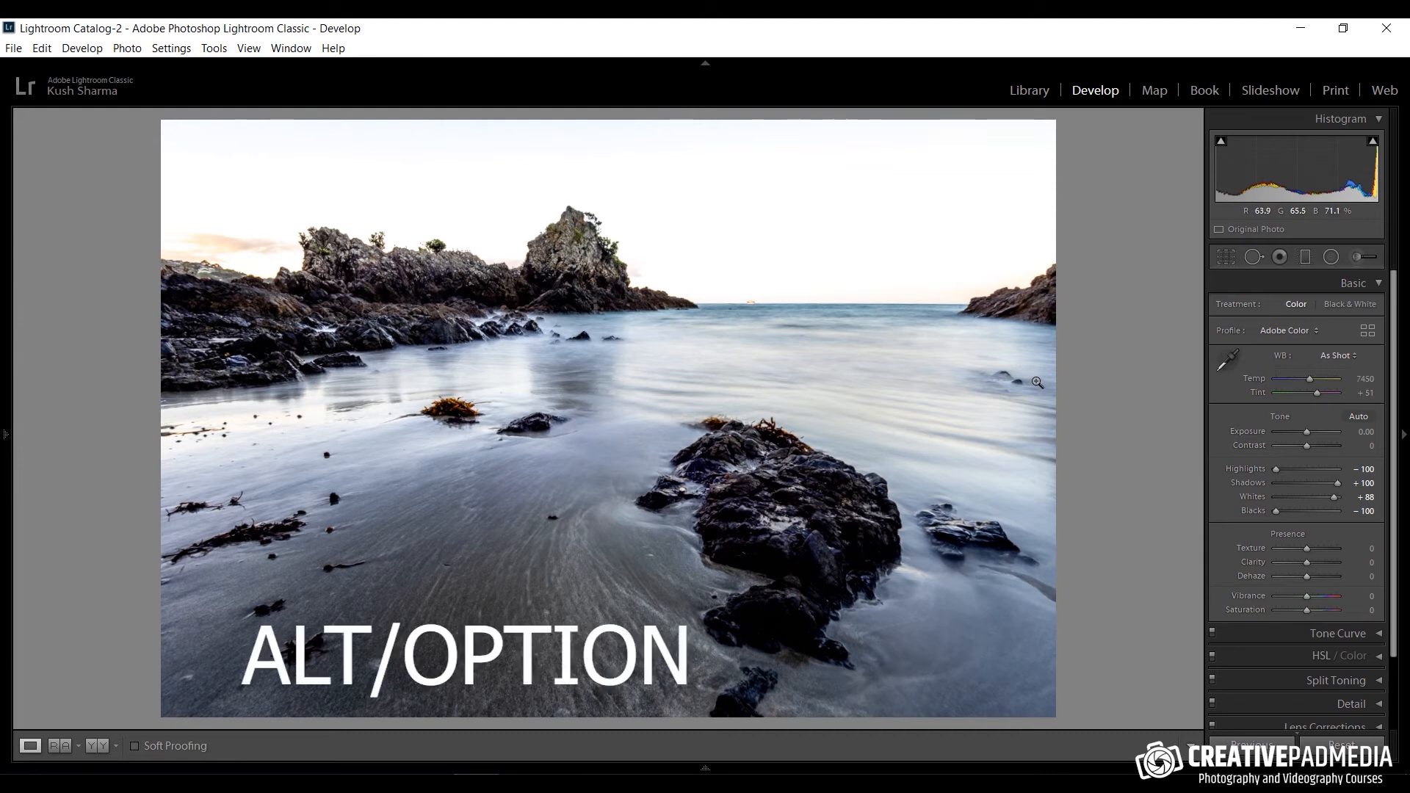
Set the Whites to +57 and the Blacks to −10, using the clipping preview for guidance
key(alt)
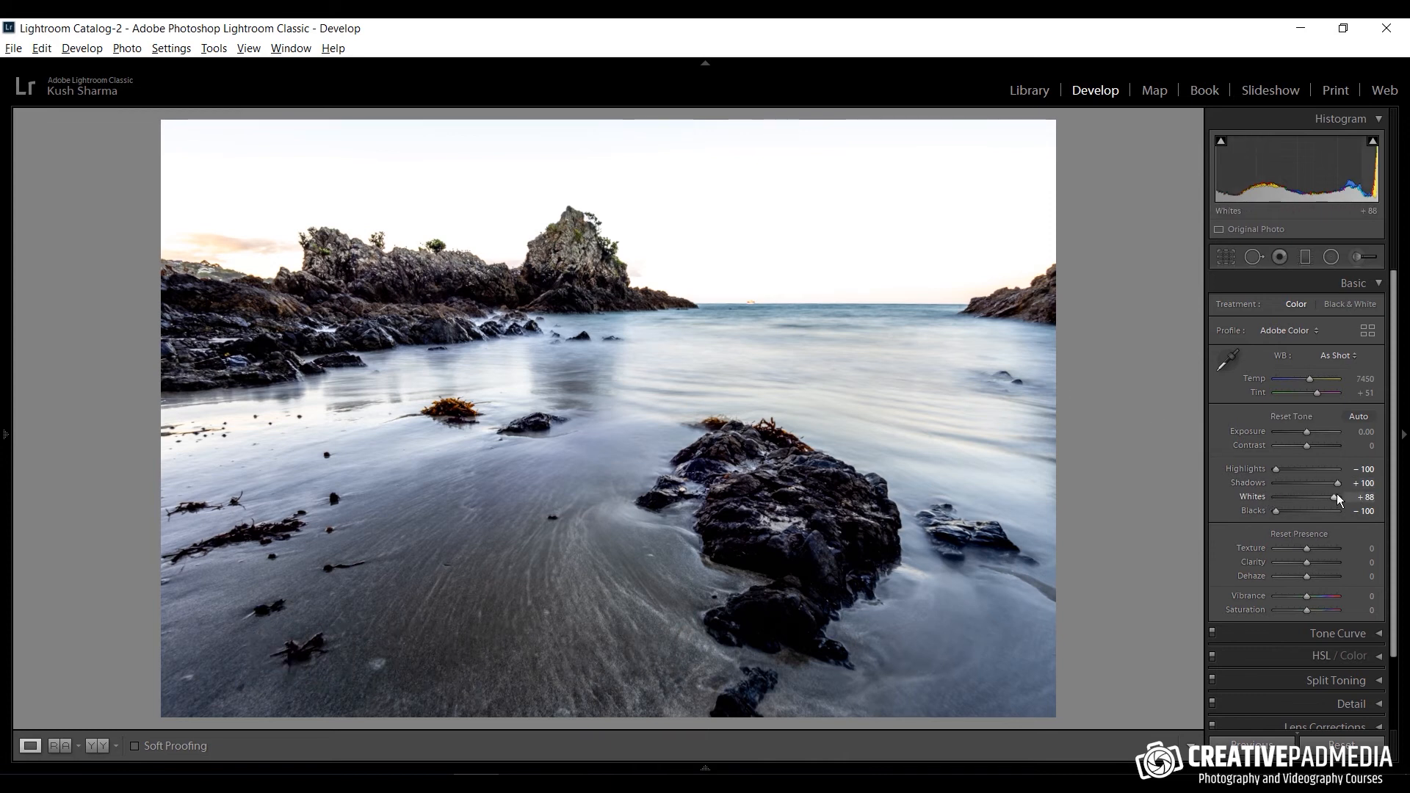
mouse_move(1334, 497)
mouse_down()
mouse_move(1321, 495)
mouse_move(1335, 498)
mouse_up()
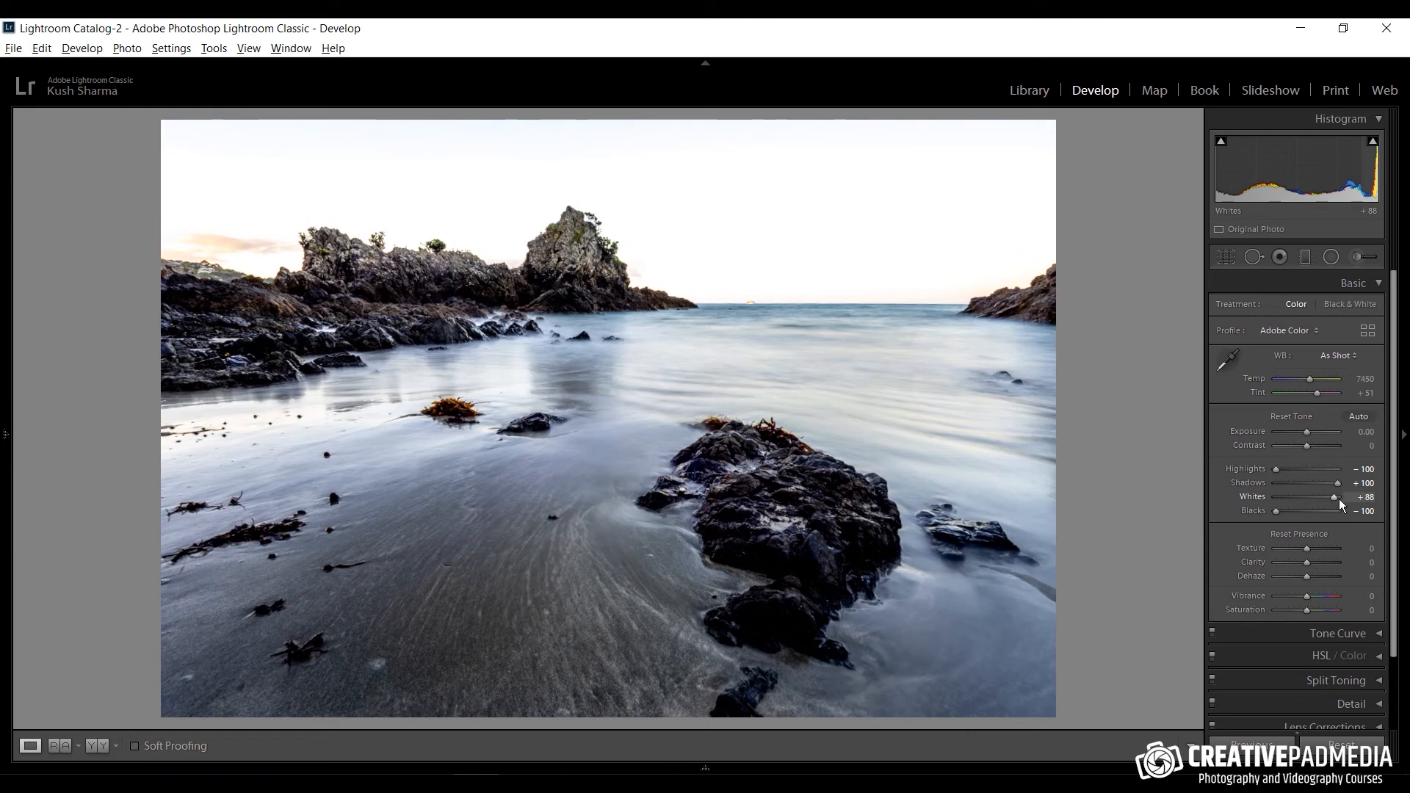
mouse_move(1338, 499)
mouse_down()
mouse_move(1326, 496)
mouse_move(1367, 497)
mouse_up()
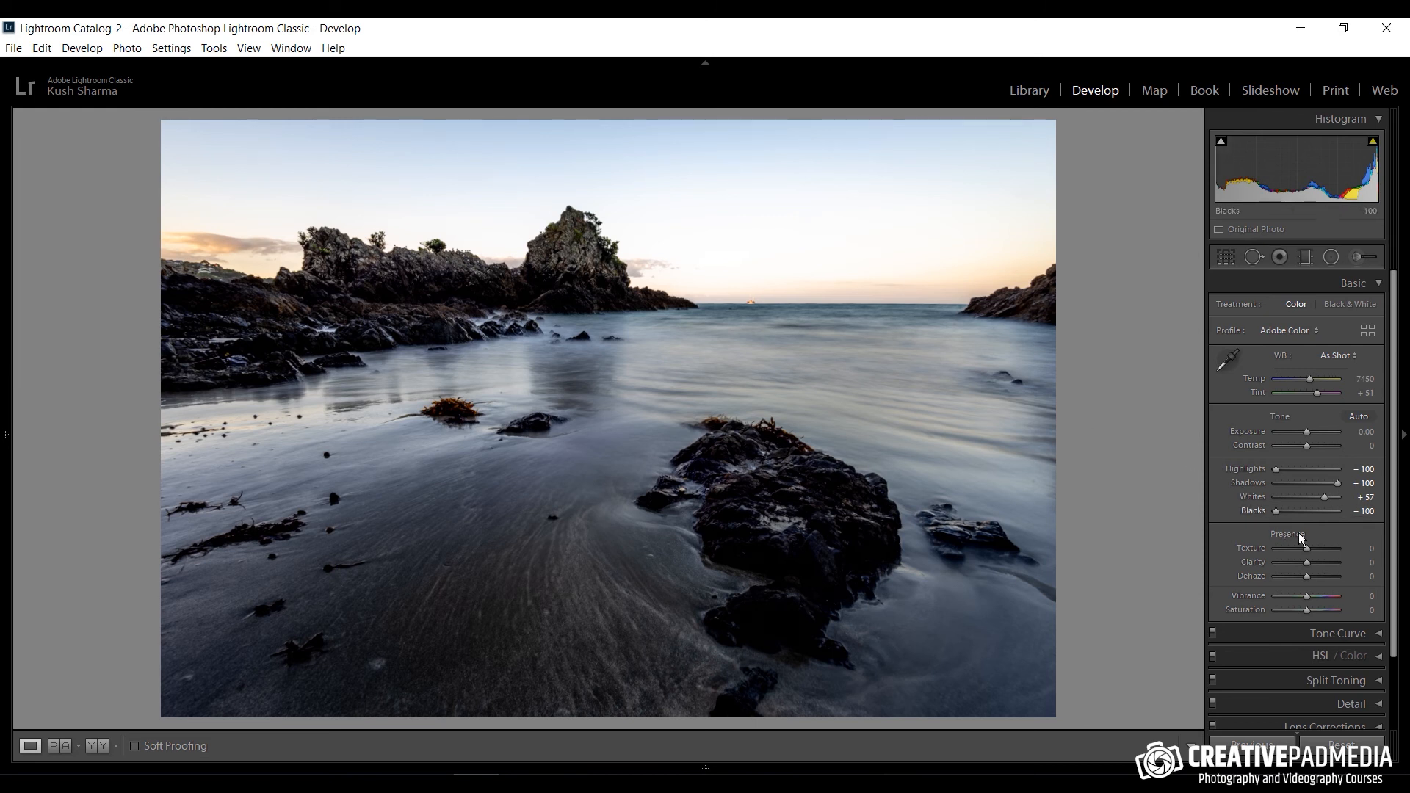
drag(1273, 512, 1301, 509)
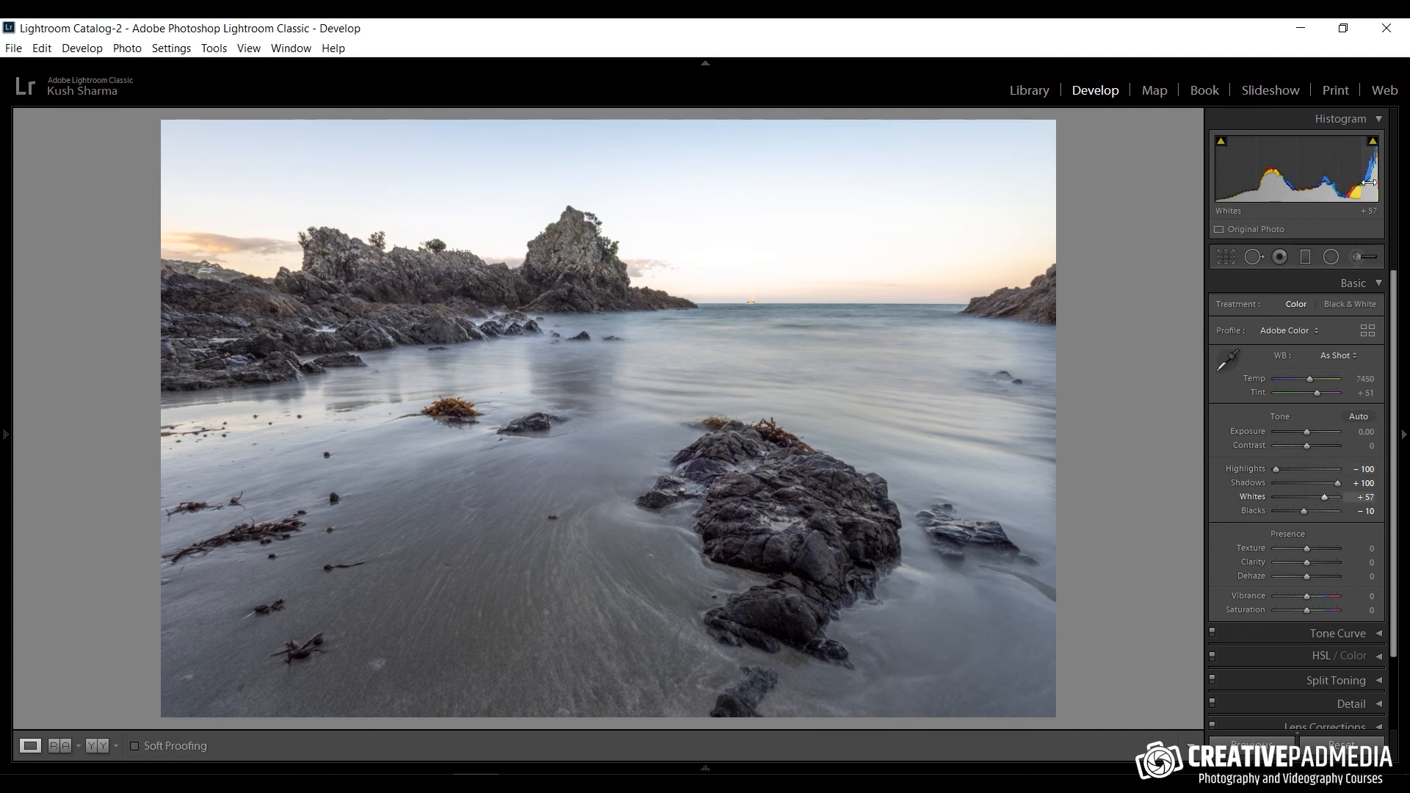
Compare the latest Shadows +100 history state with the newest Black Clipping state, and hide the history again
mouse_move(3, 442)
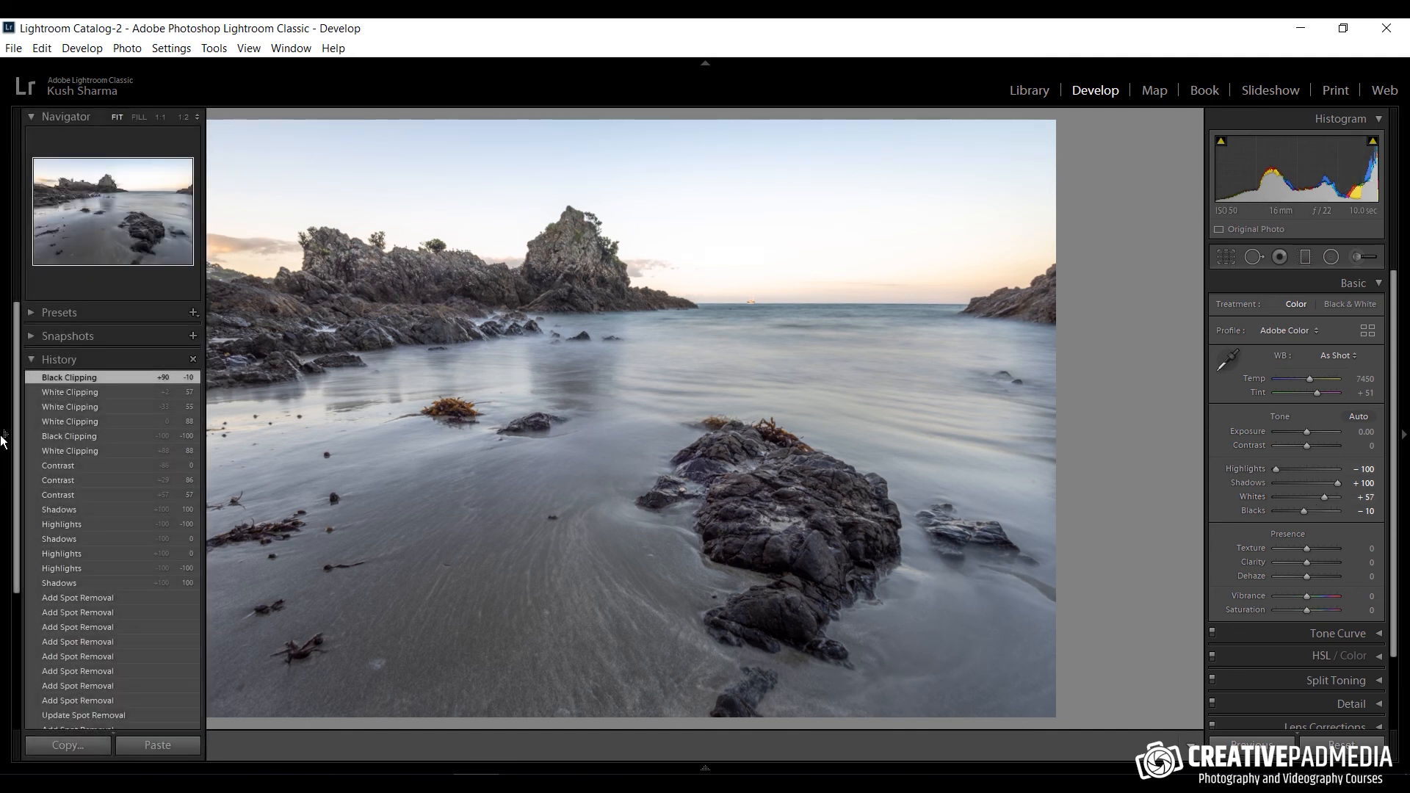
click(4, 440)
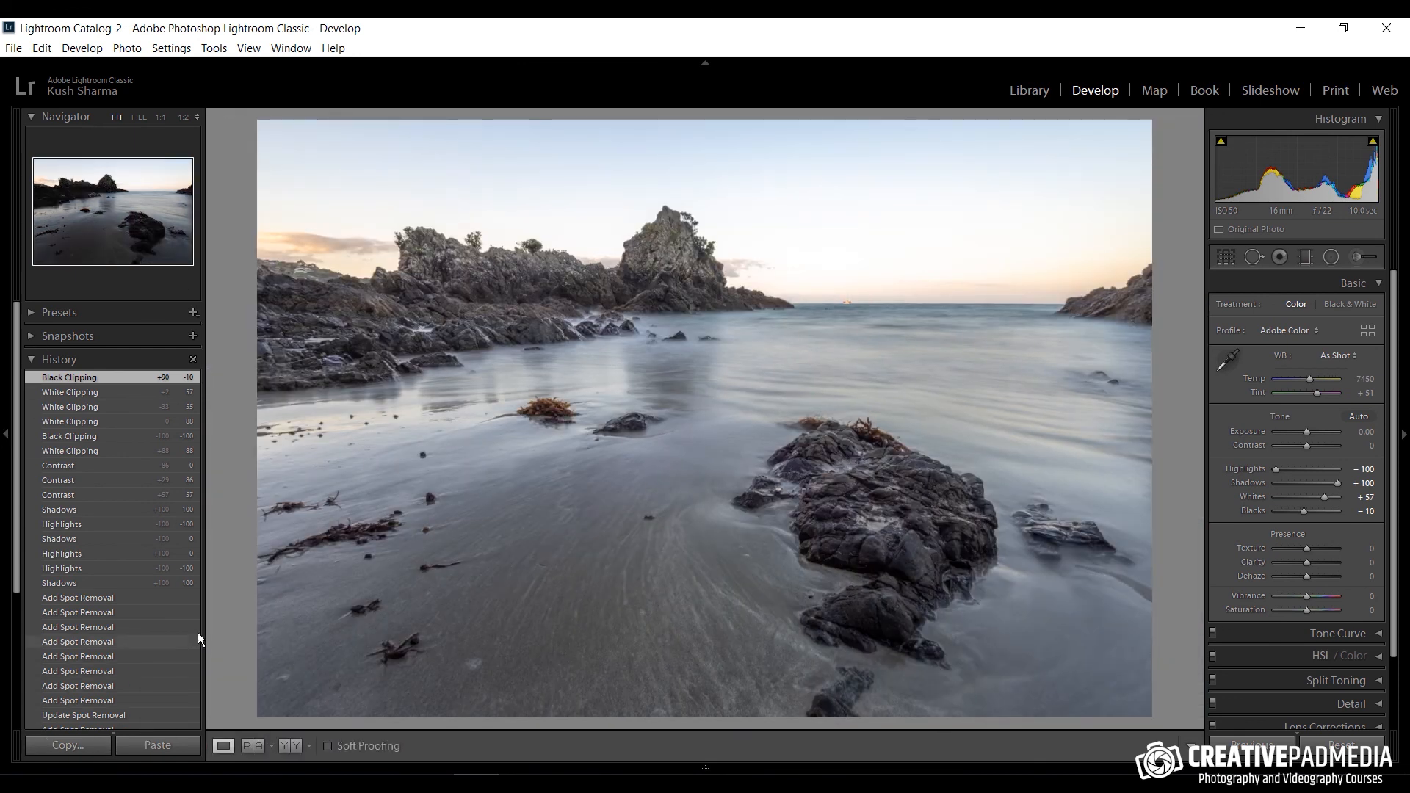
click(32, 359)
click(31, 359)
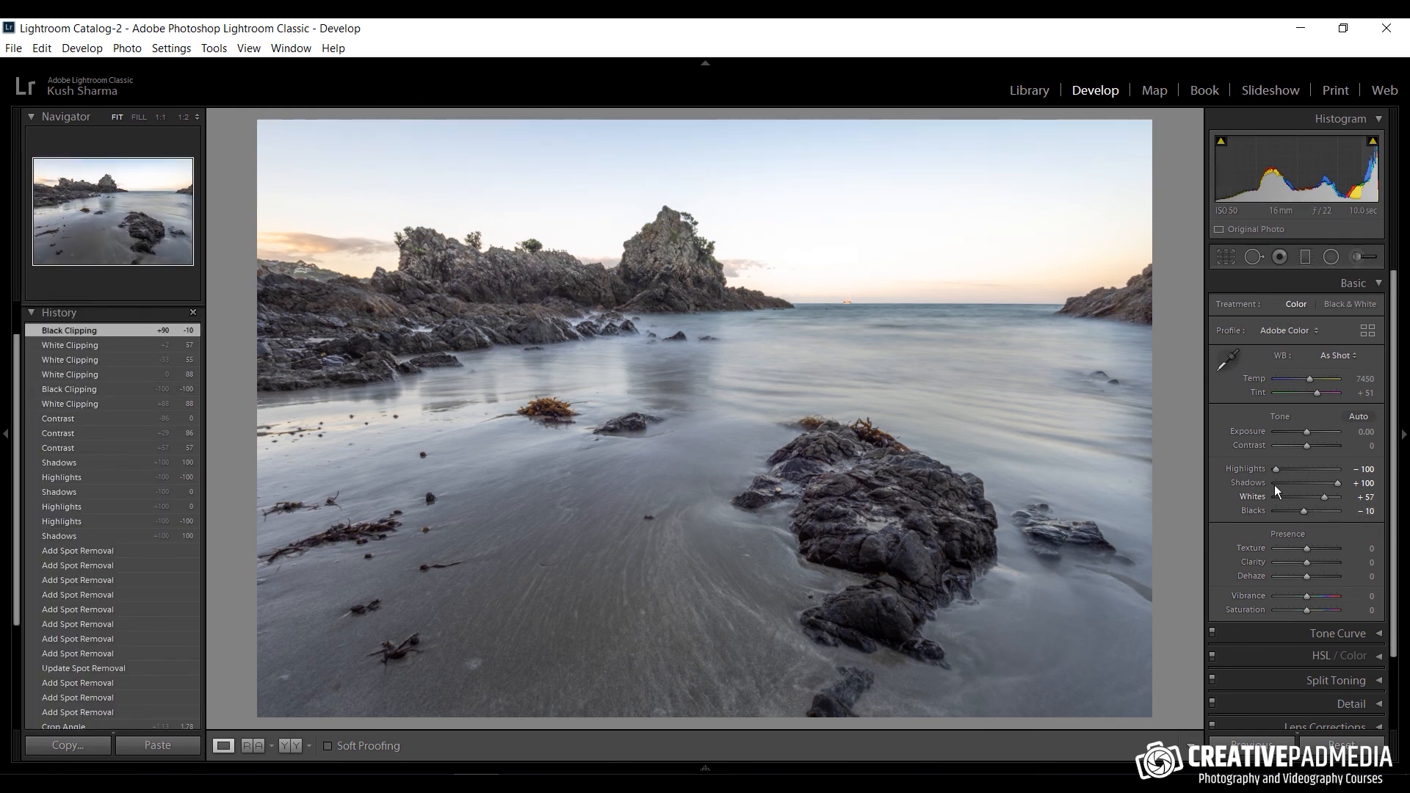
click(68, 462)
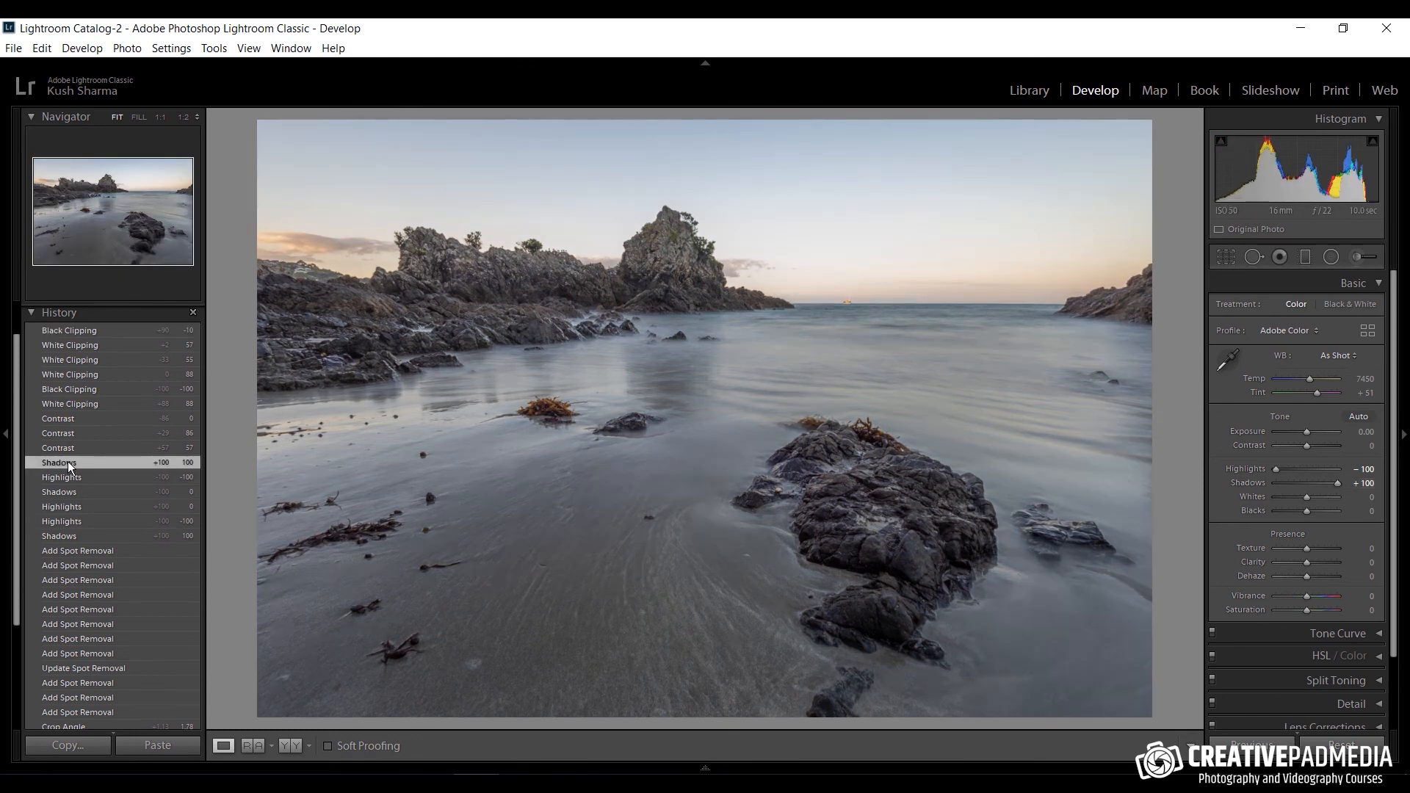
click(87, 331)
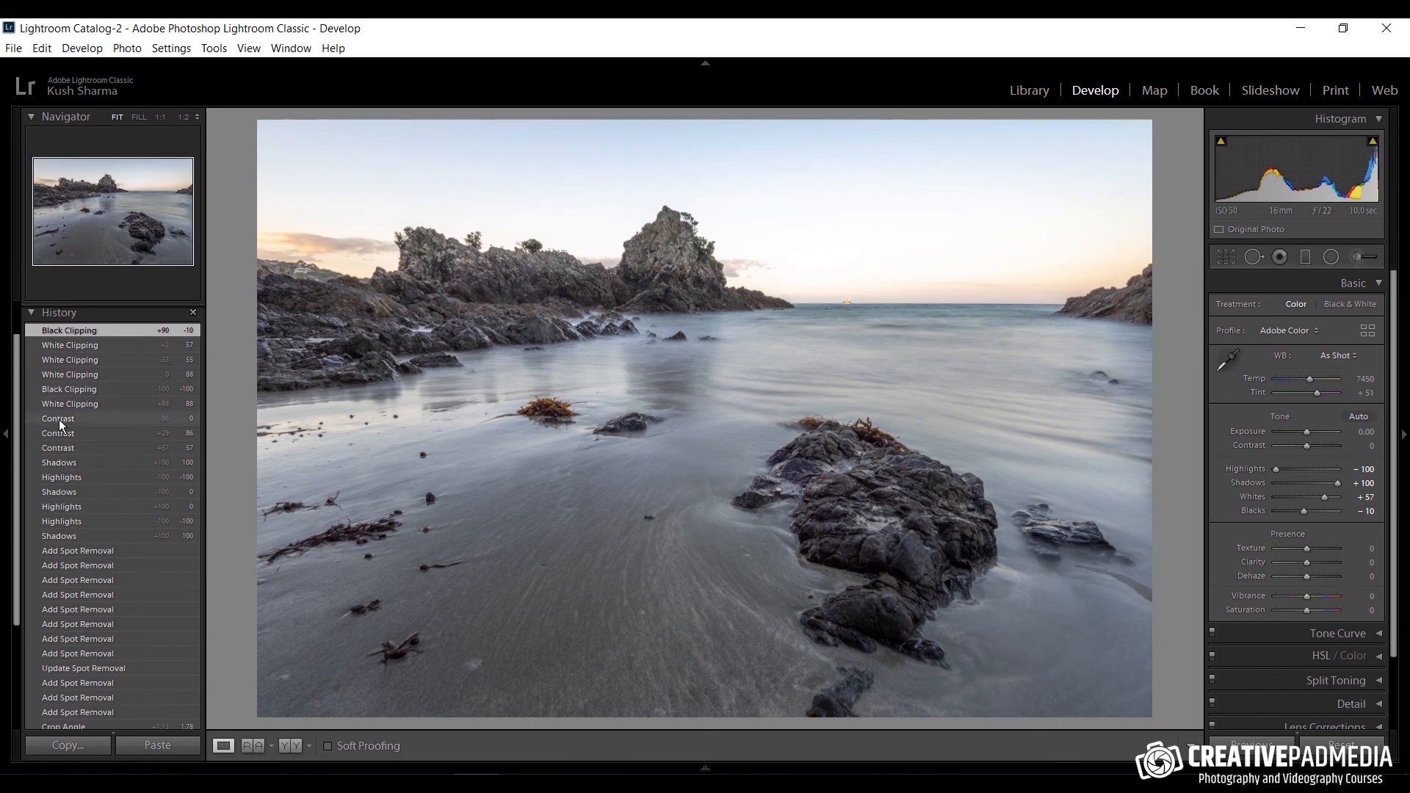
click(72, 463)
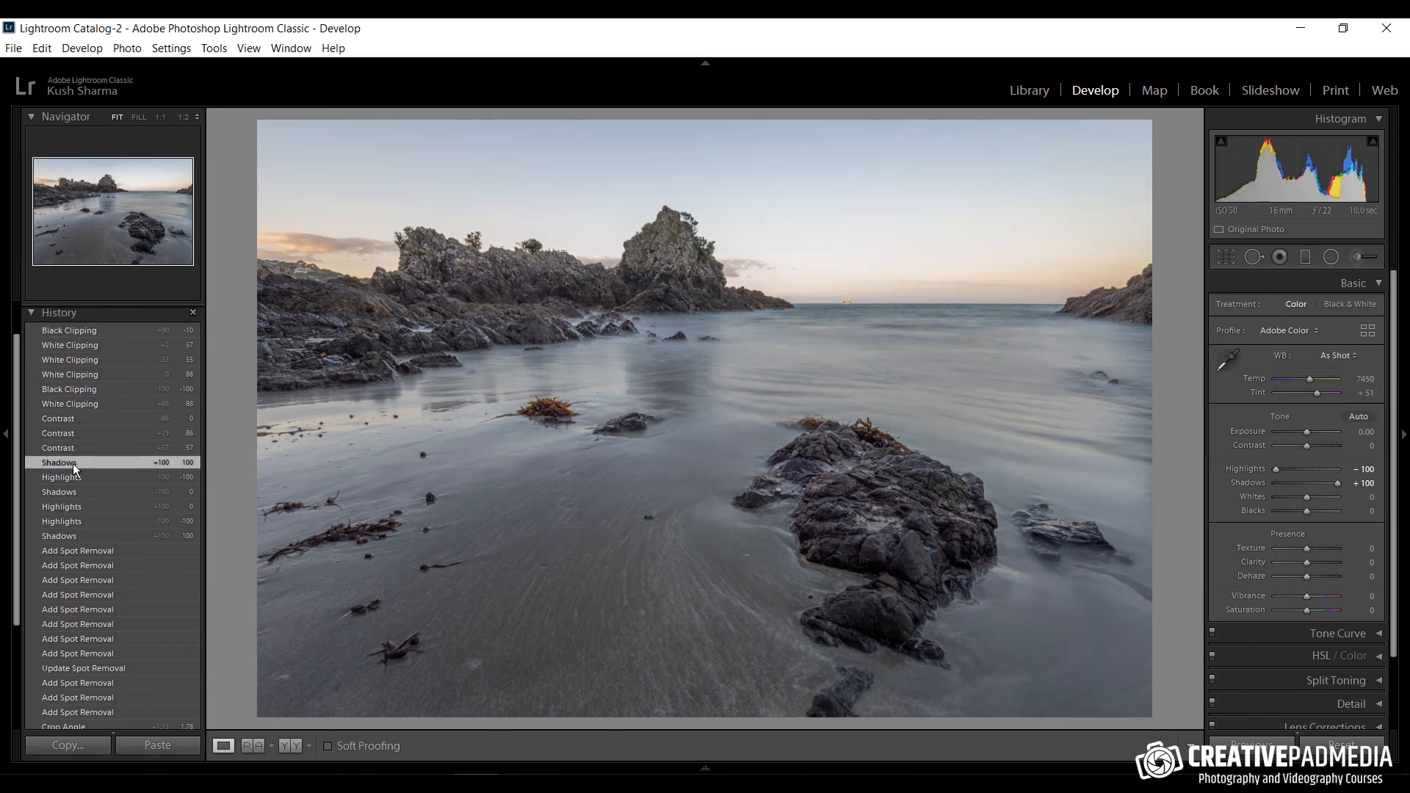
click(87, 331)
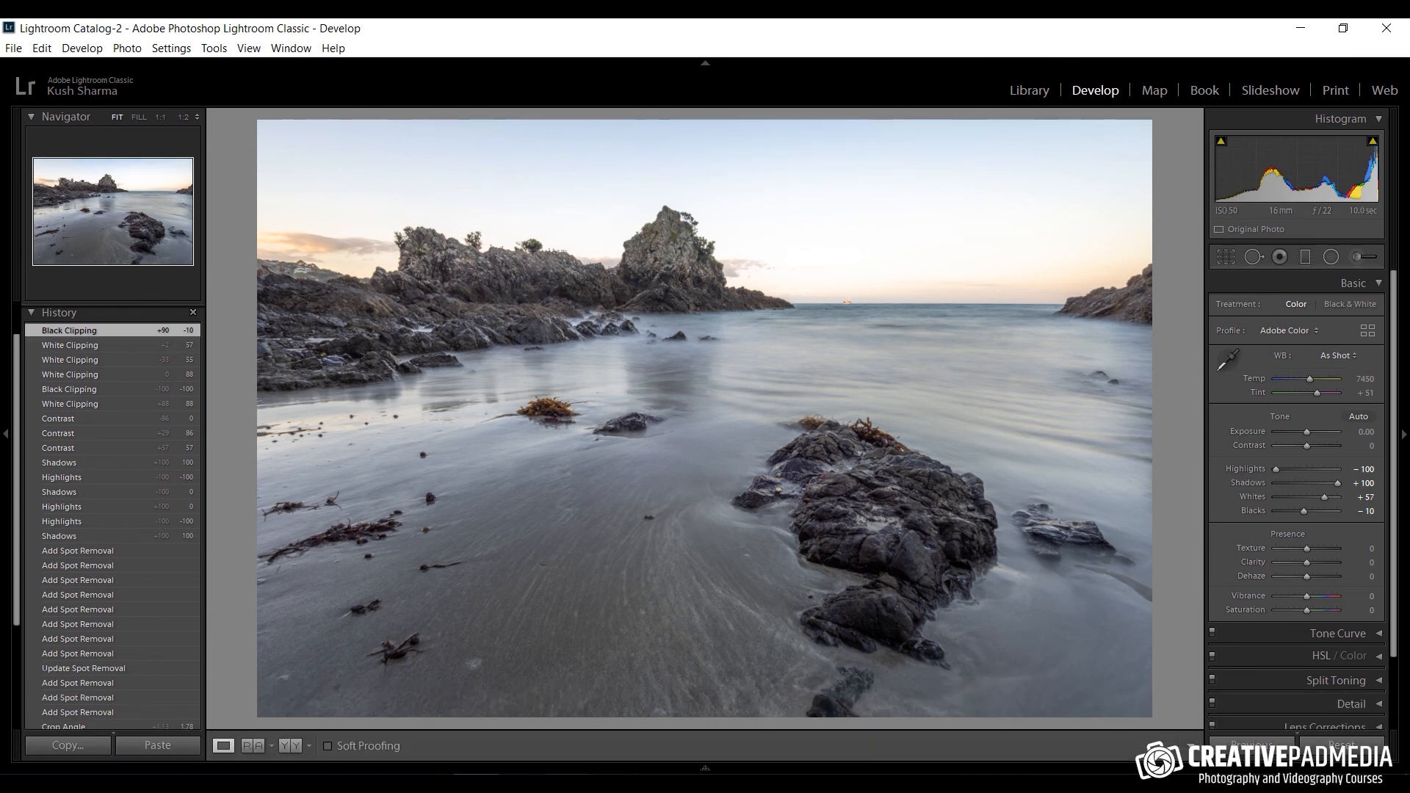
click(5, 442)
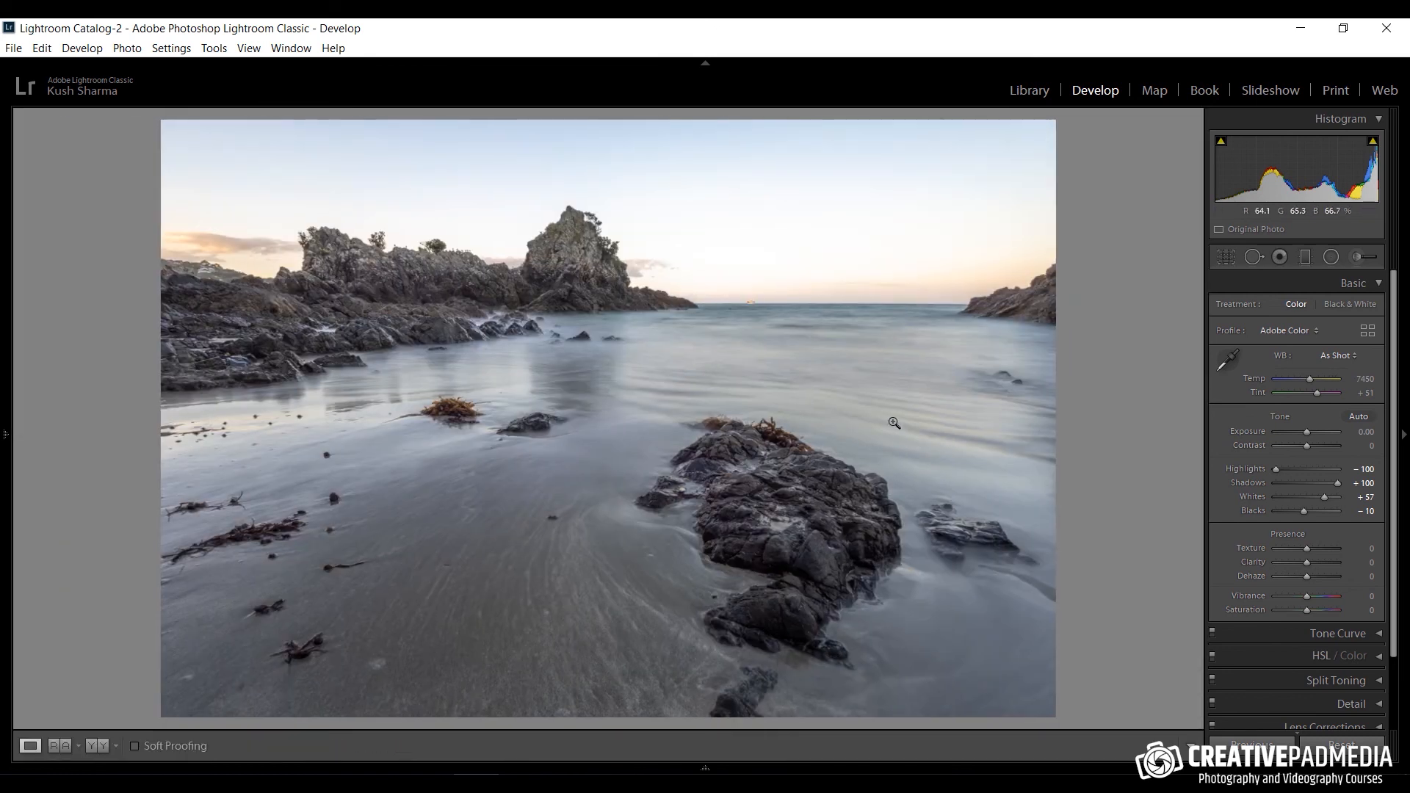